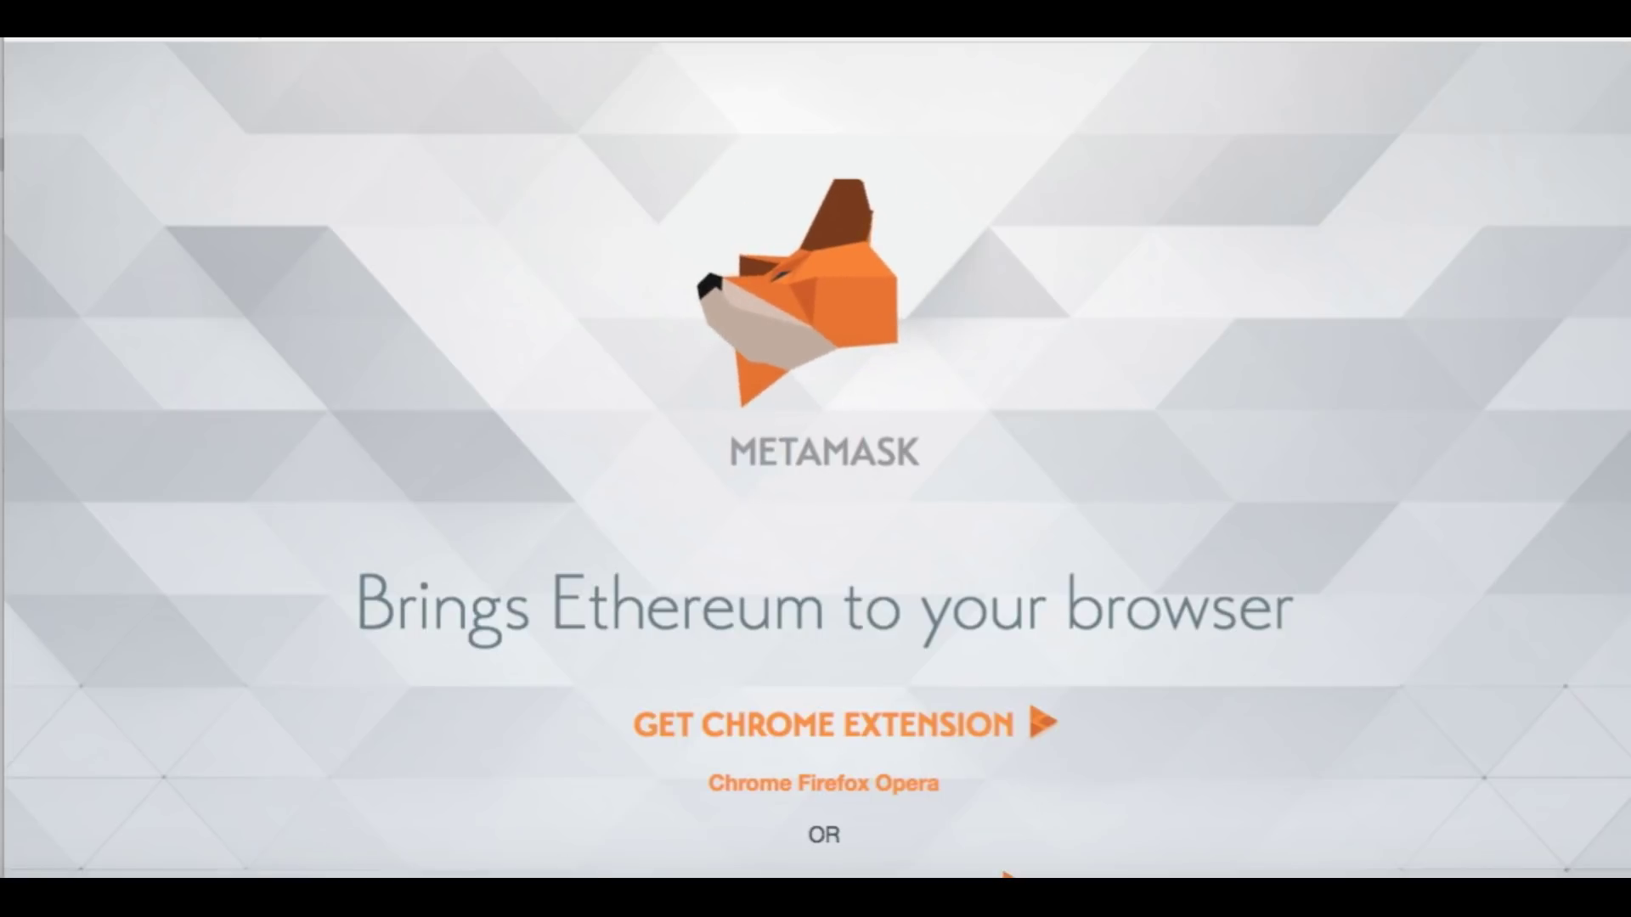
View the MetaMask Chrome extension's web store listing from the MetaMask site and close it
{"action": "mouse_move", "coordinate": [815, 38]}
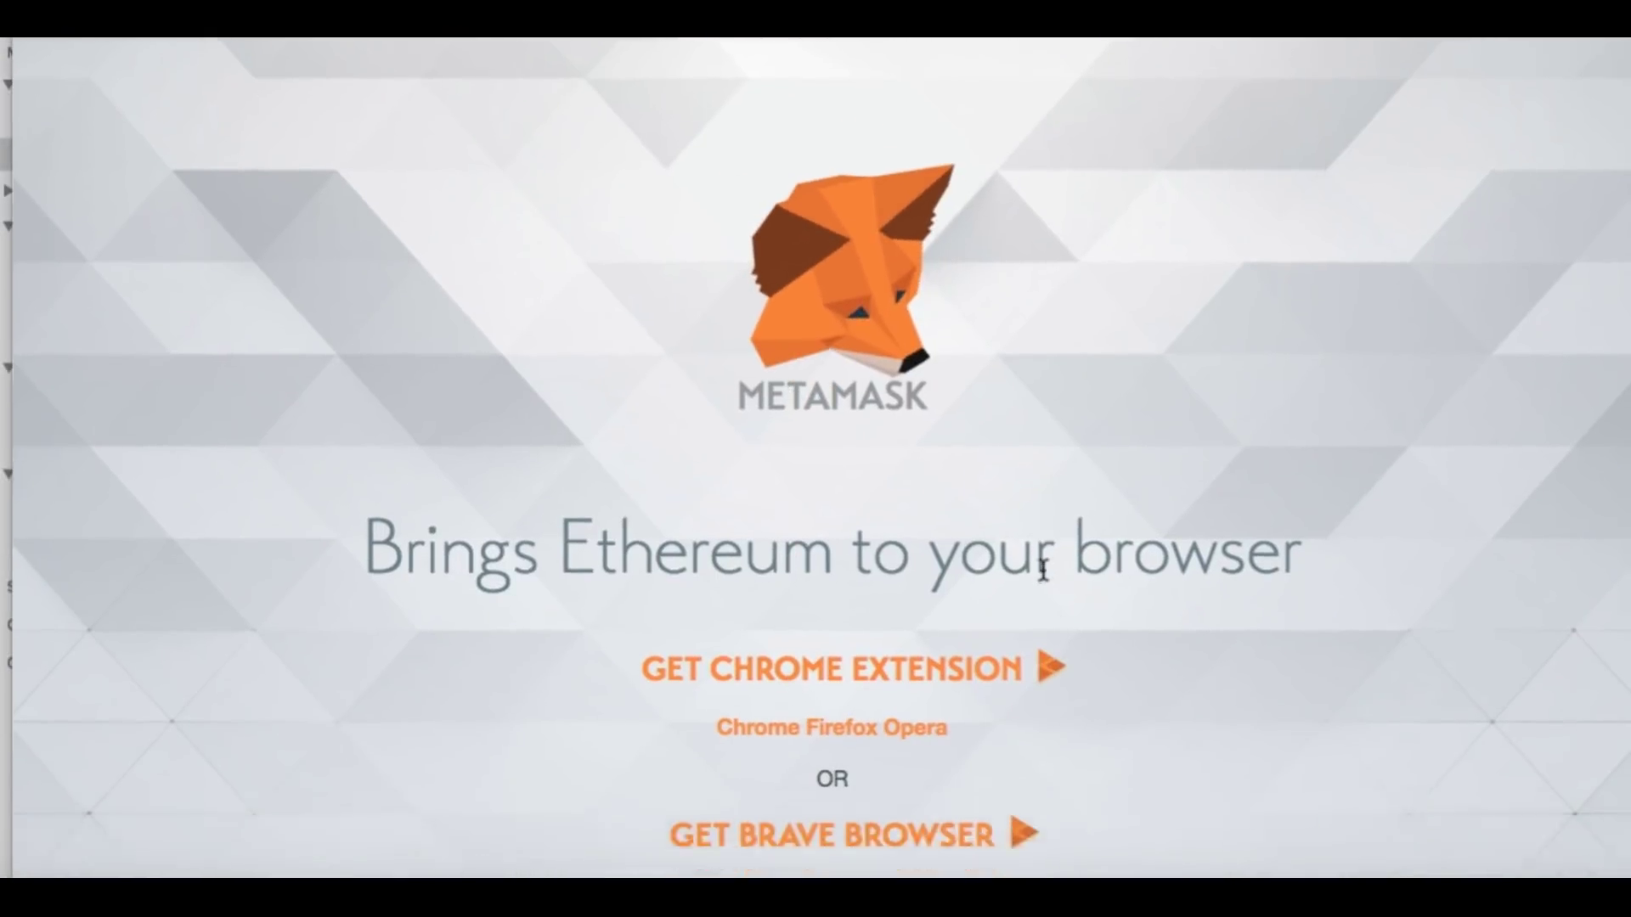
{"action": "scroll", "coordinate": [1046, 569], "scroll_direction": "down", "scroll_amount": 3}
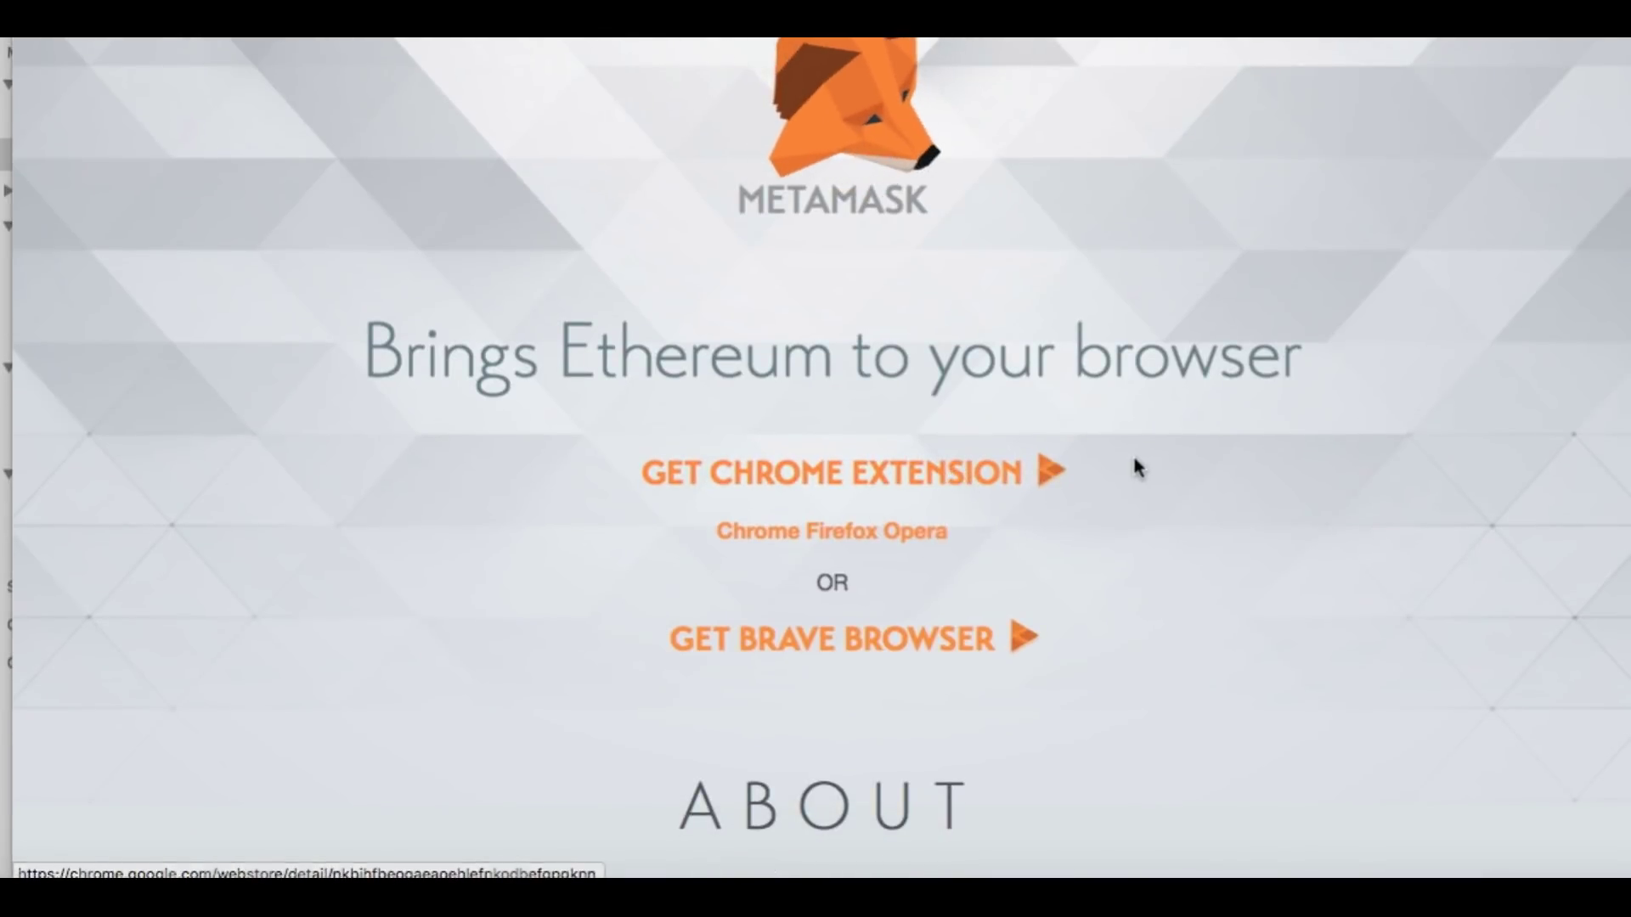
{"action": "left_click", "coordinate": [1011, 468]}
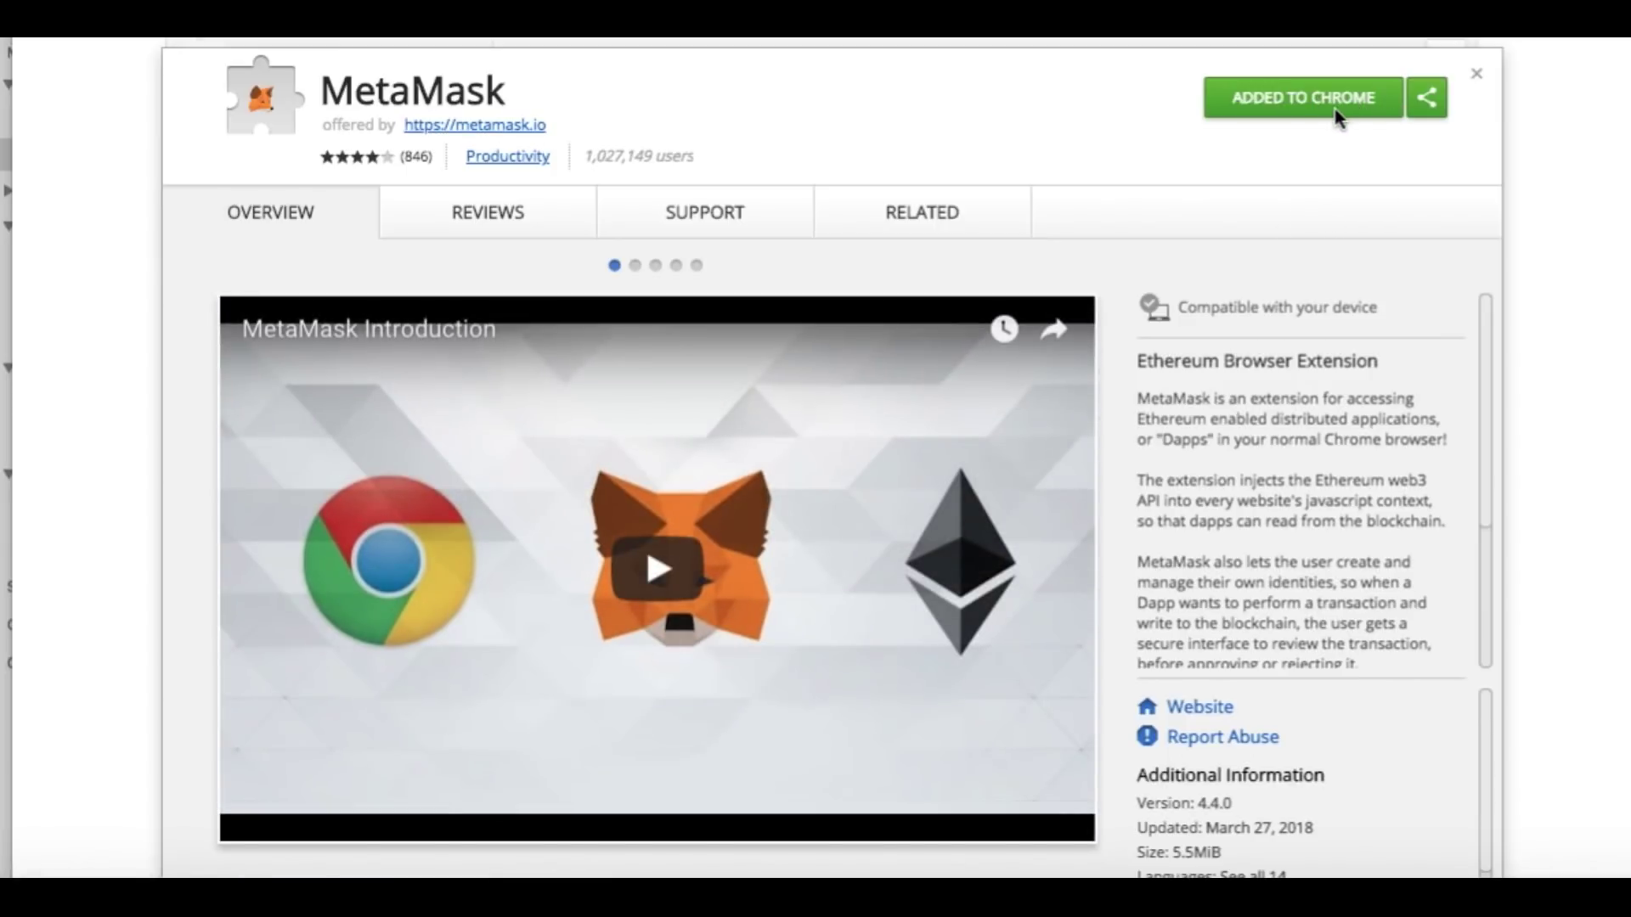
{"action": "left_click", "coordinate": [1476, 74]}
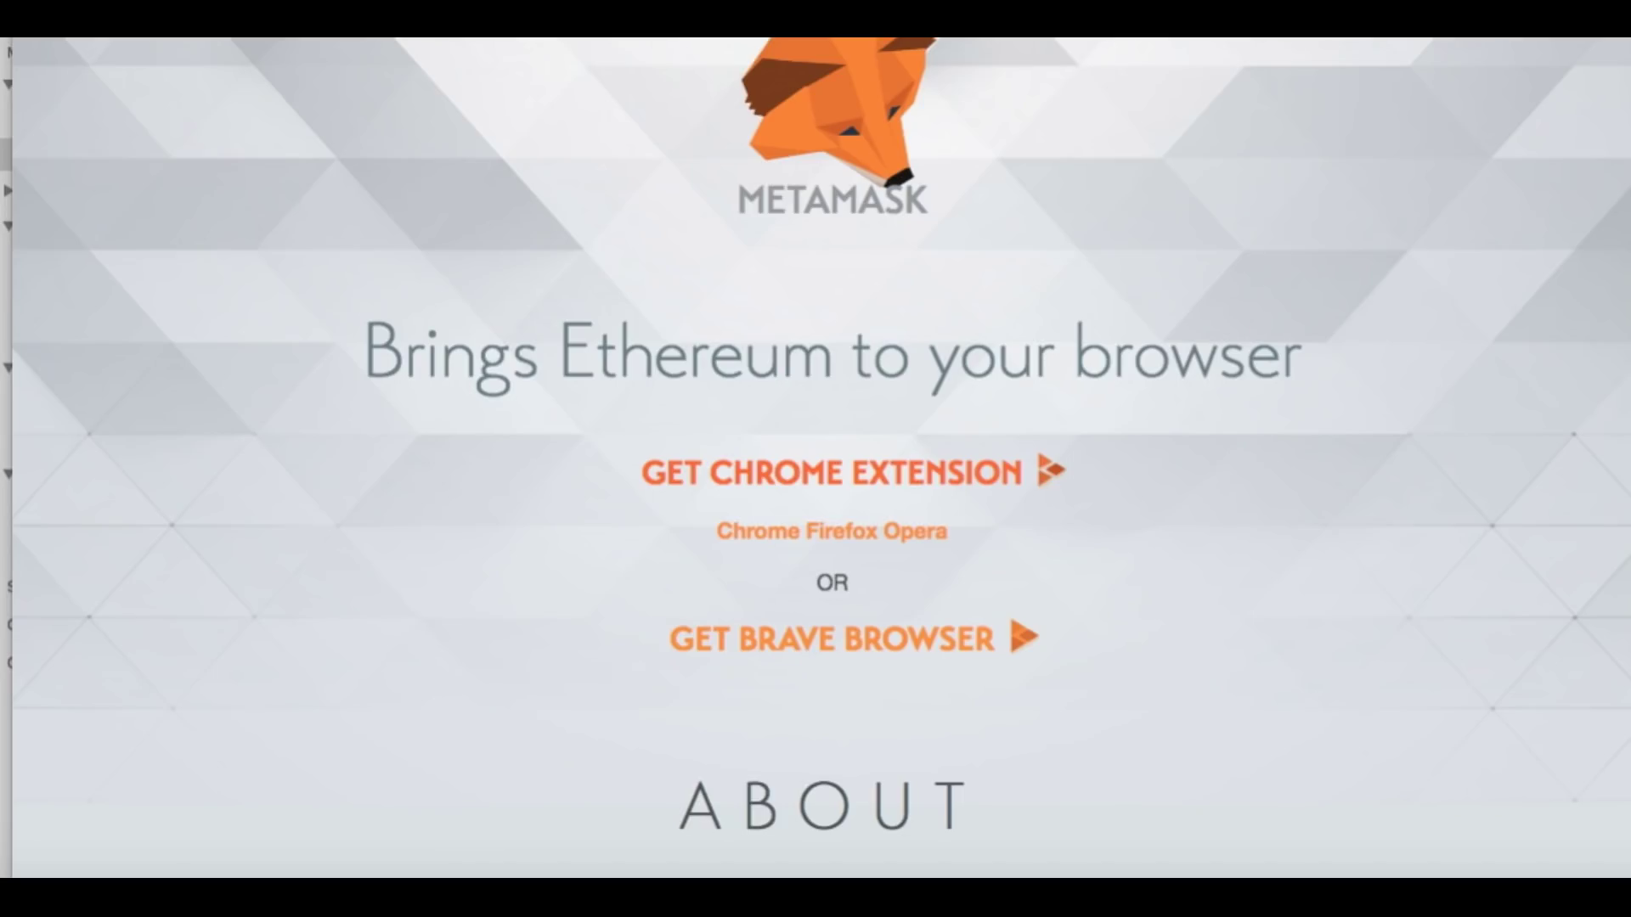
Play the MetaMask Introduction video on the MetaMask site and pause it partway
{"action": "scroll", "coordinate": [1162, 602], "scroll_direction": "down", "scroll_amount": 3}
{"action": "scroll", "coordinate": [1162, 610], "scroll_direction": "down", "scroll_amount": 10}
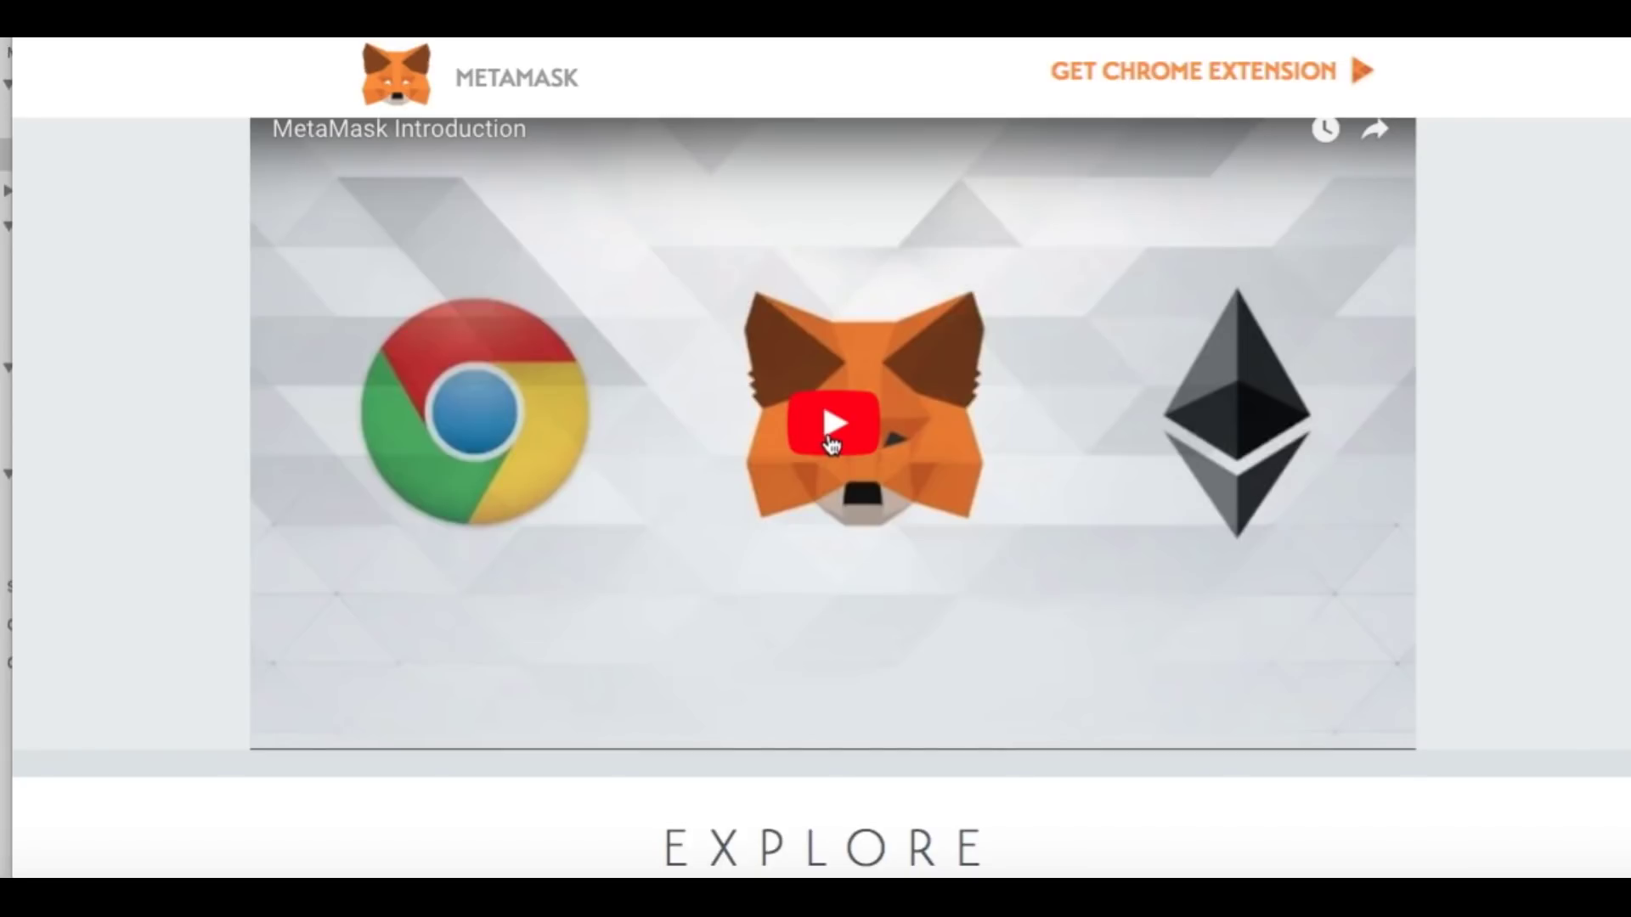
{"action": "left_click", "coordinate": [831, 441]}
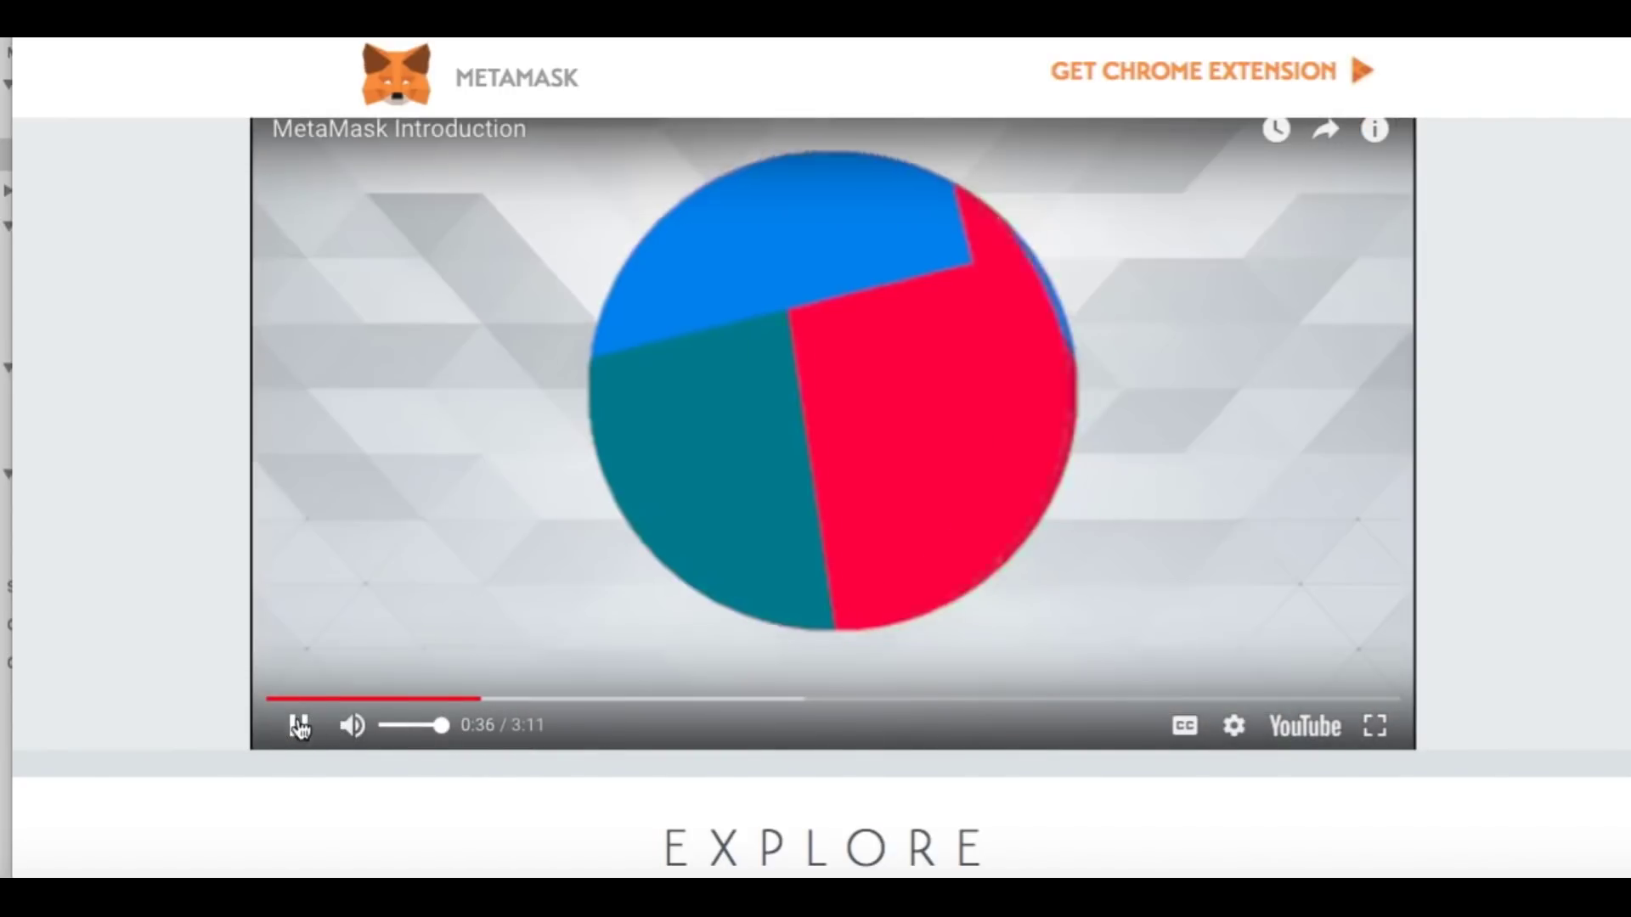
{"action": "left_click", "coordinate": [299, 726]}
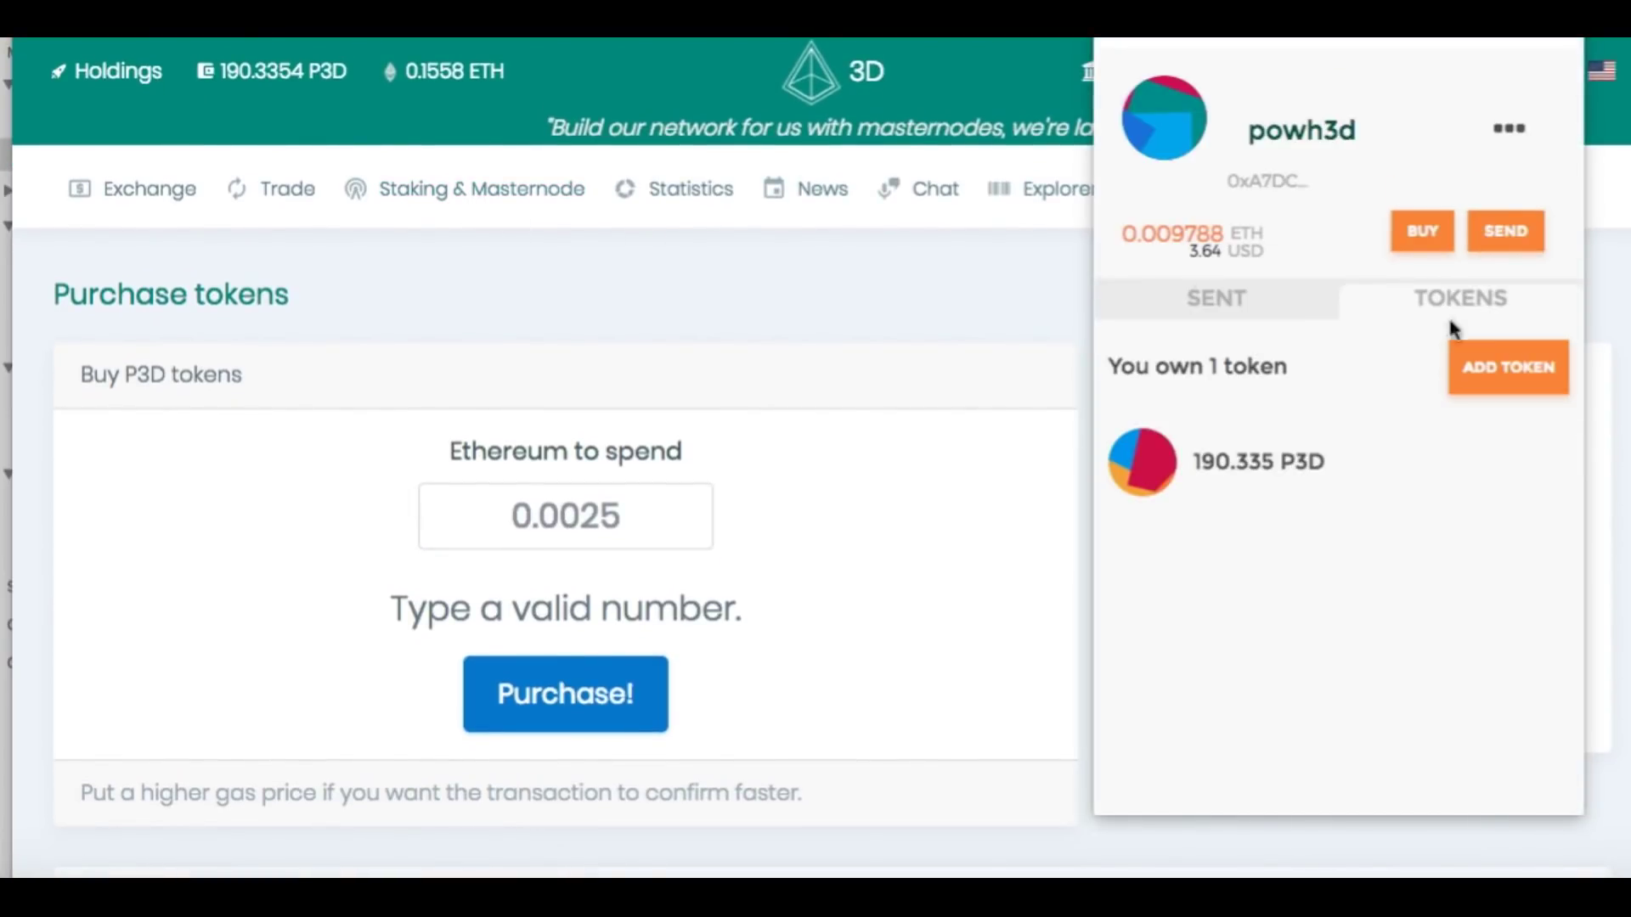
Check the wallet's add-token form and copy the P3D contract address from the Etherscan page linked on the exchange
{"action": "left_click", "coordinate": [1518, 374]}
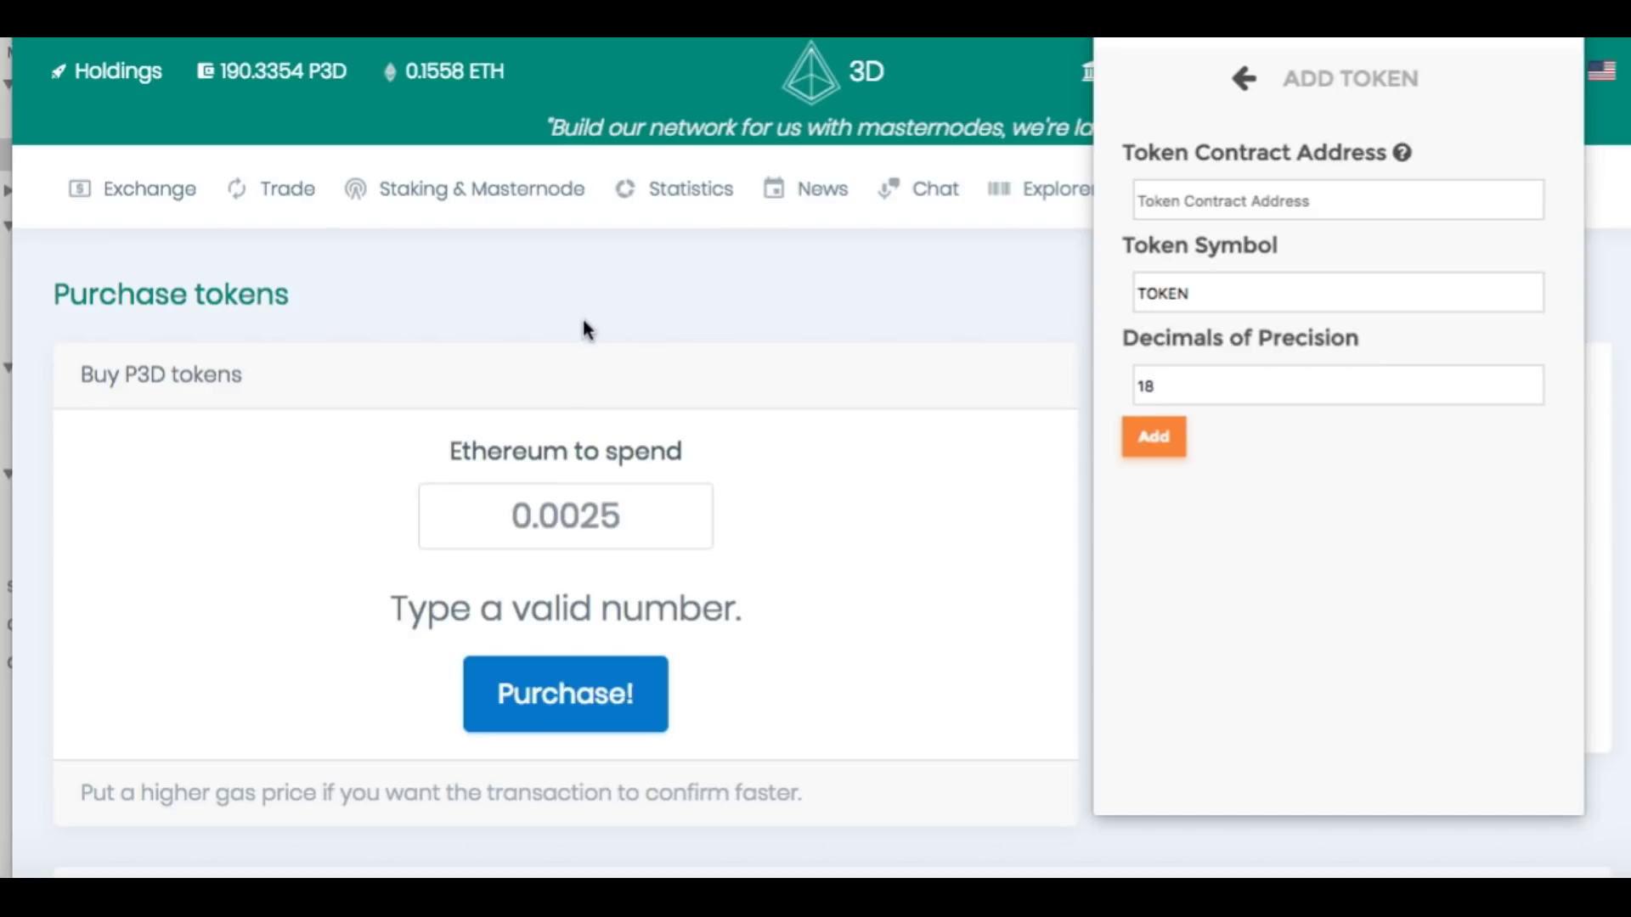
{"action": "left_click", "coordinate": [908, 153]}
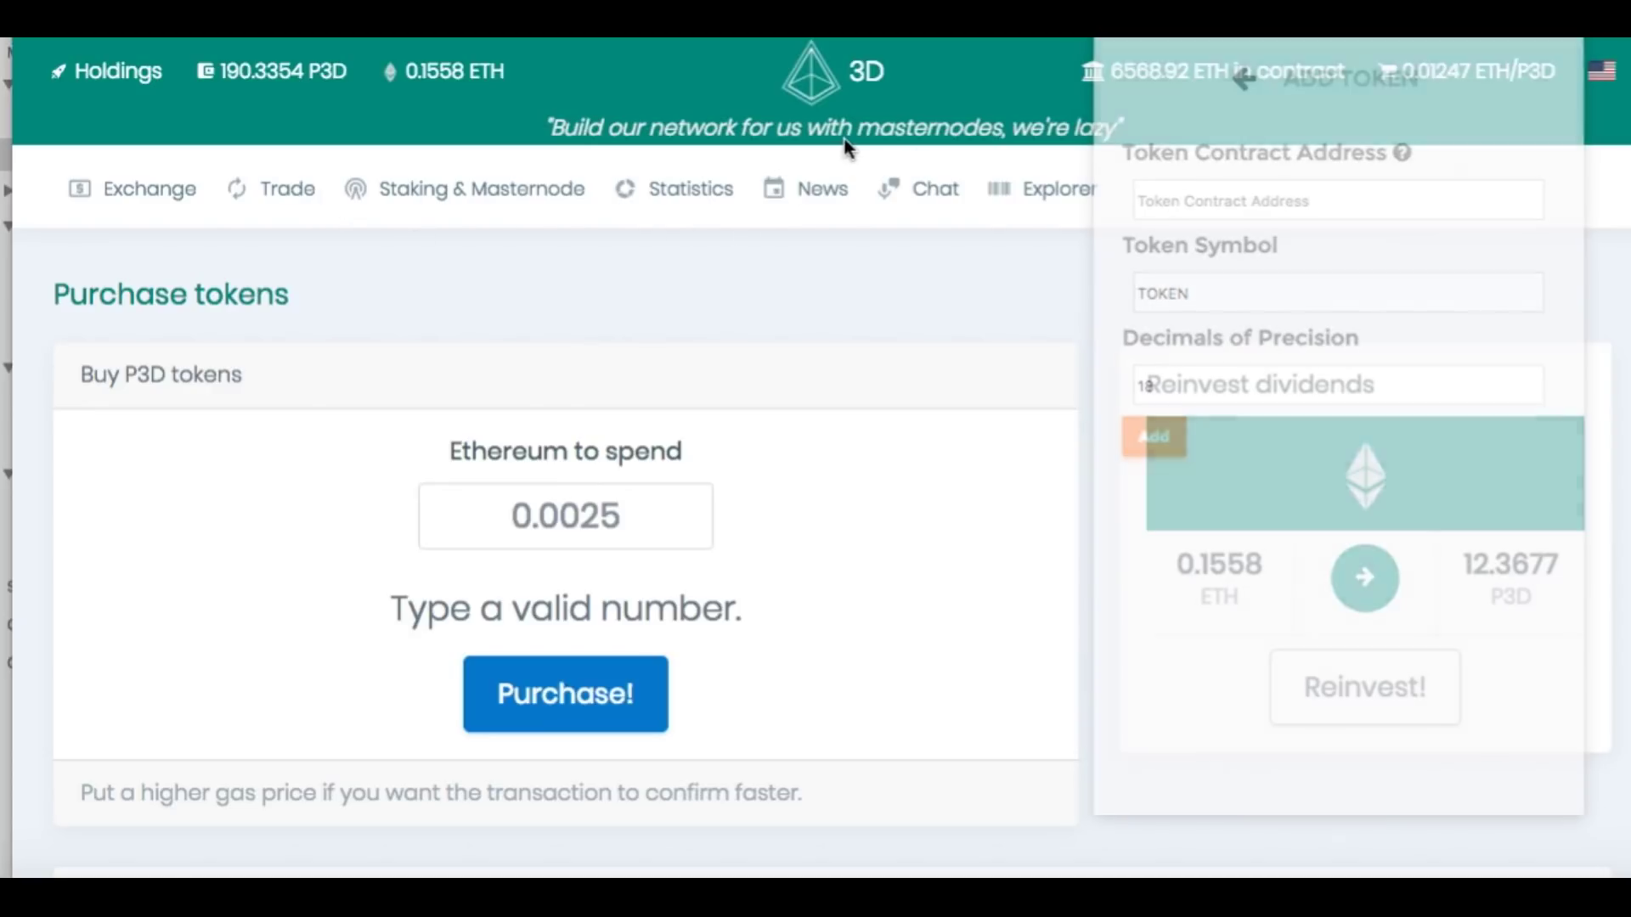
{"action": "left_click", "coordinate": [1027, 191]}
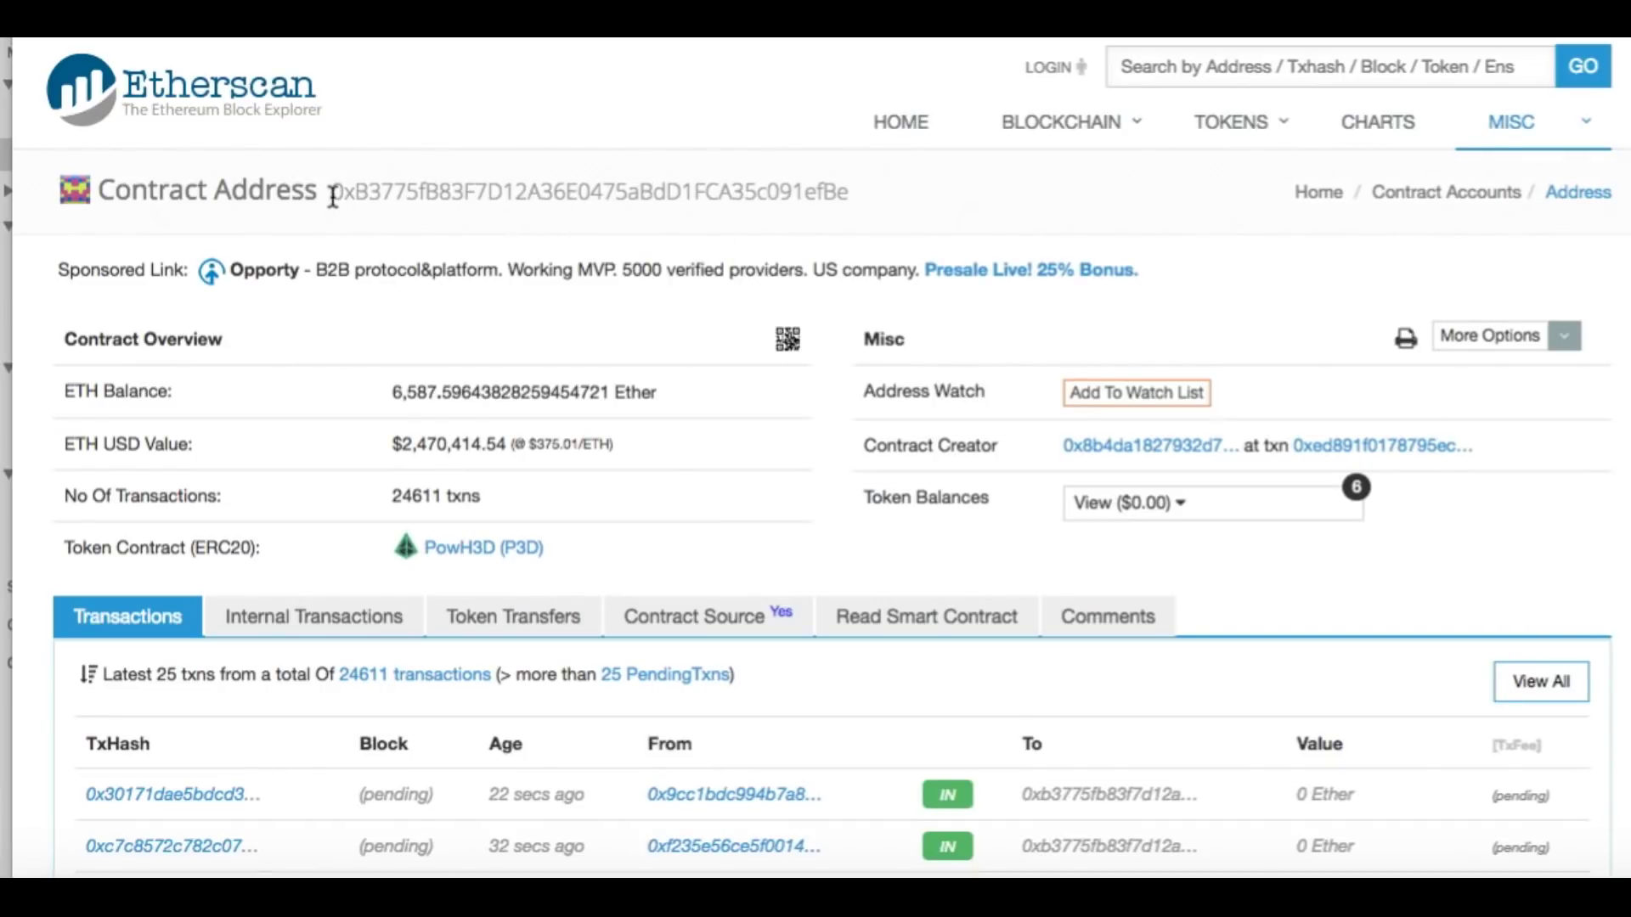
{"action": "left_click_drag", "start_coordinate": [336, 194], "coordinate": [823, 228]}
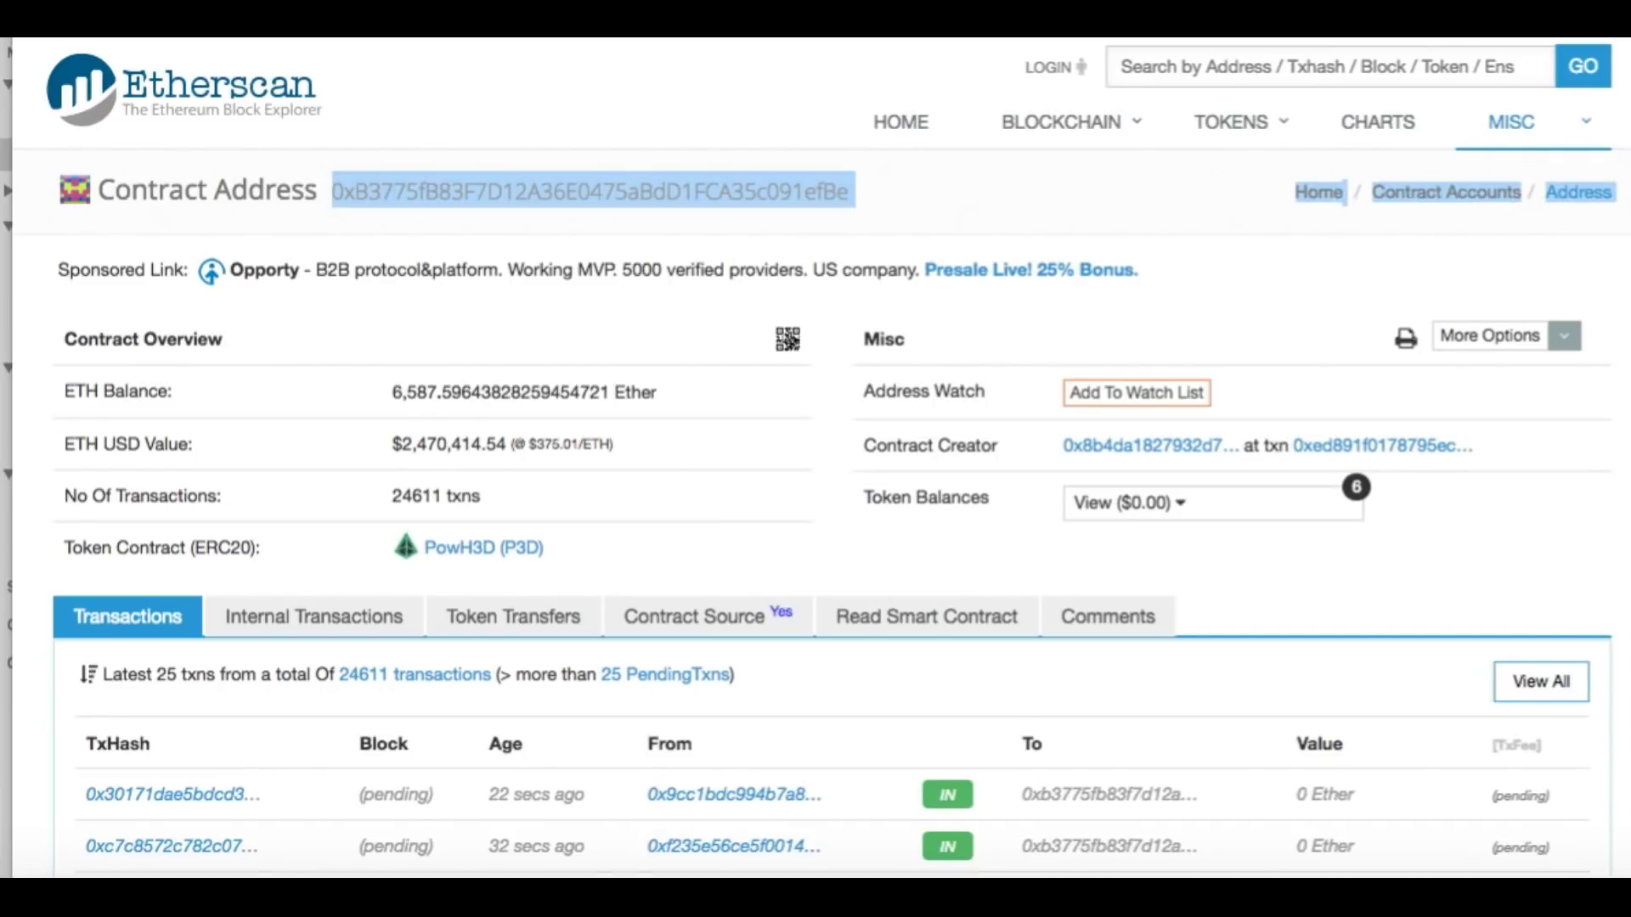
{"action": "left_click", "coordinate": [182, 19]}
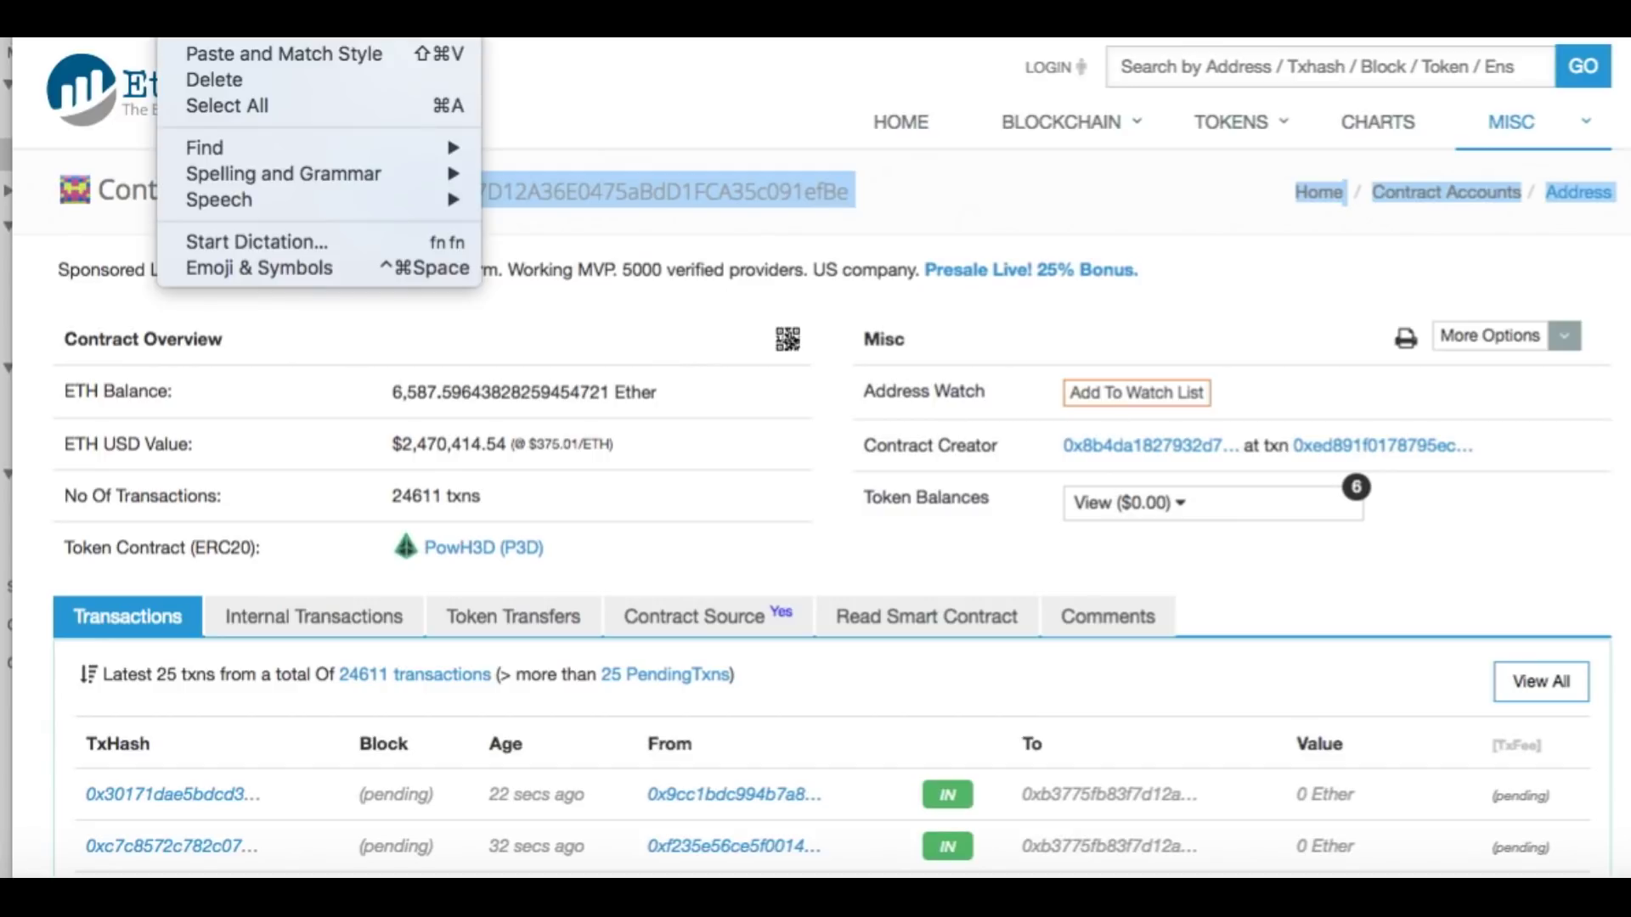
{"action": "key", "text": "Escape"}
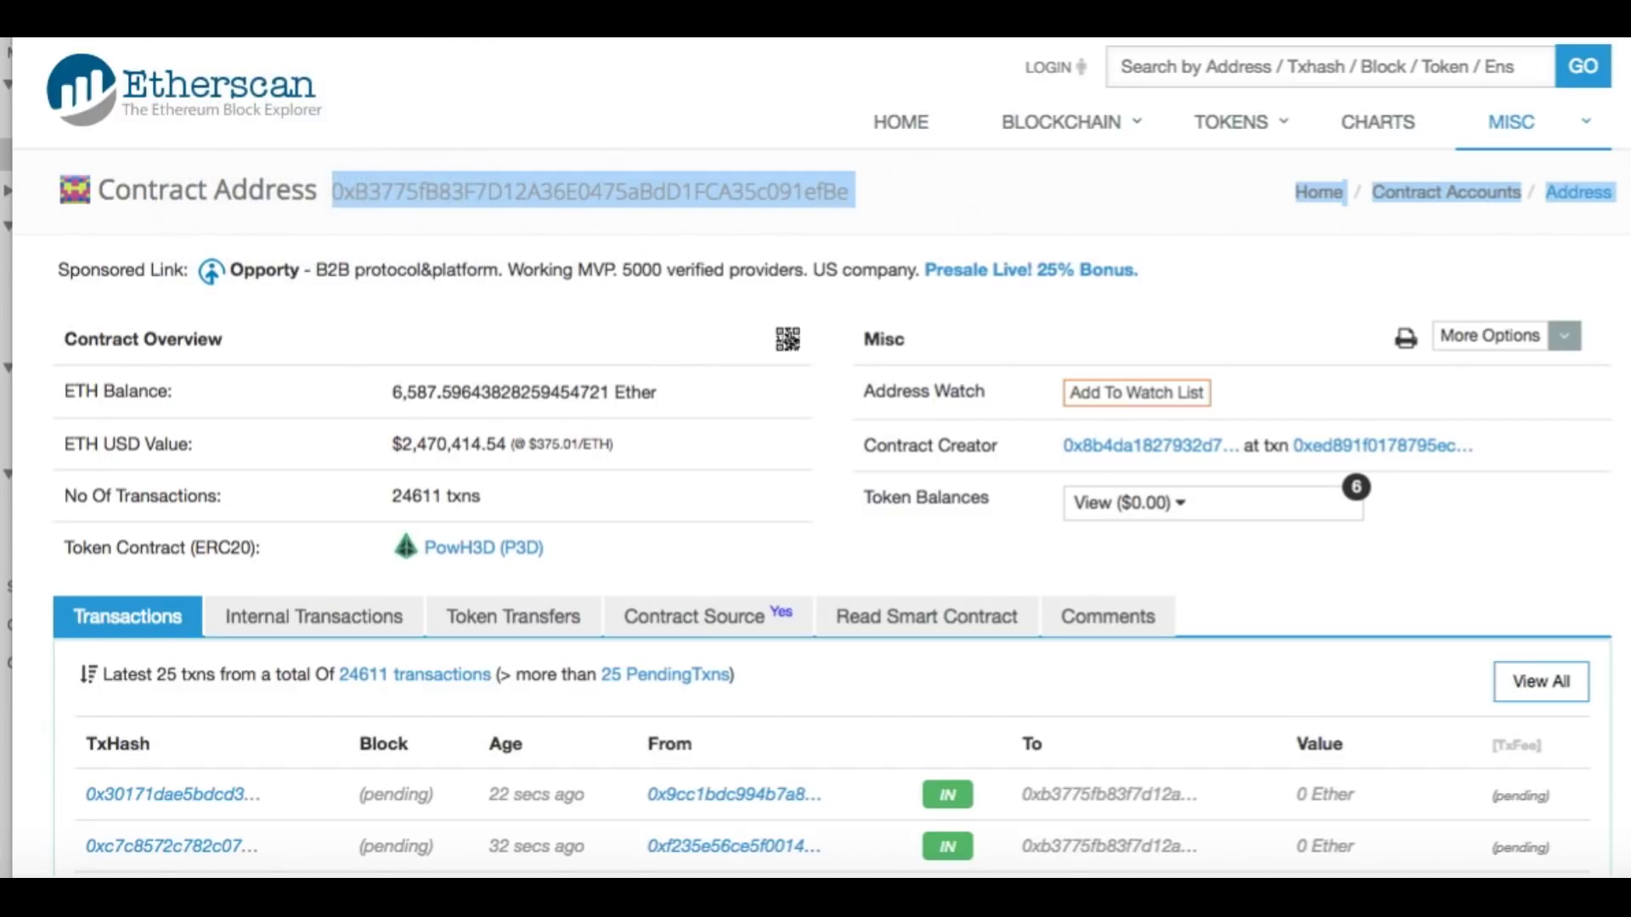
Fill in the wallet's add-token form with the copied contract address and the symbol P3D, and leave it without adding
{"action": "left_click", "coordinate": [1463, 298]}
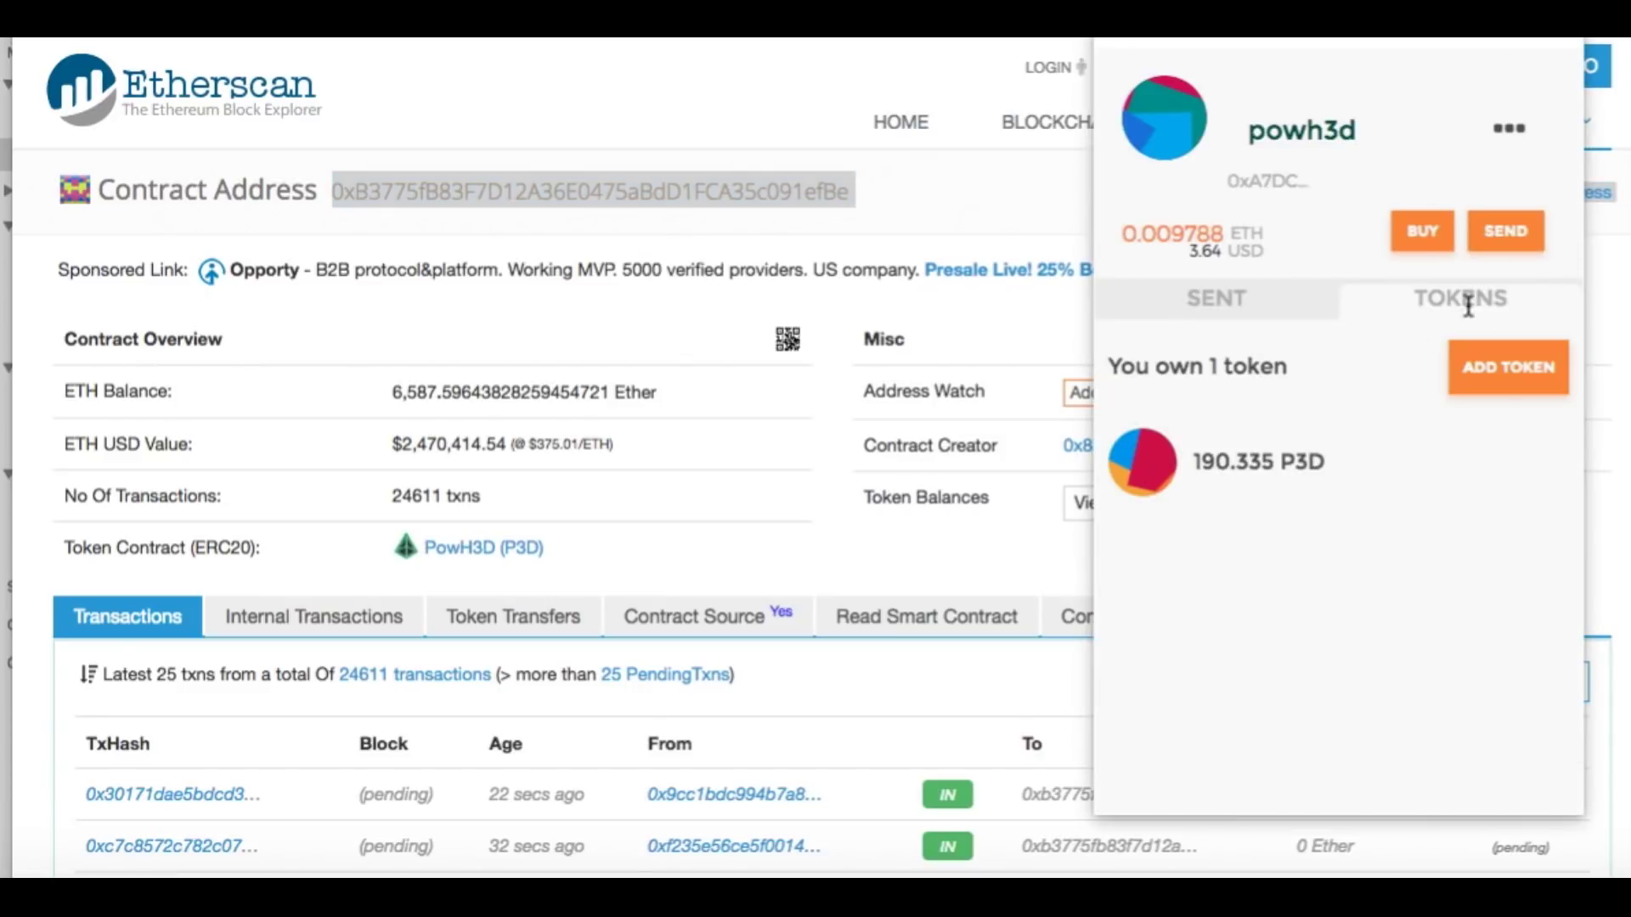
{"action": "left_click", "coordinate": [1505, 367]}
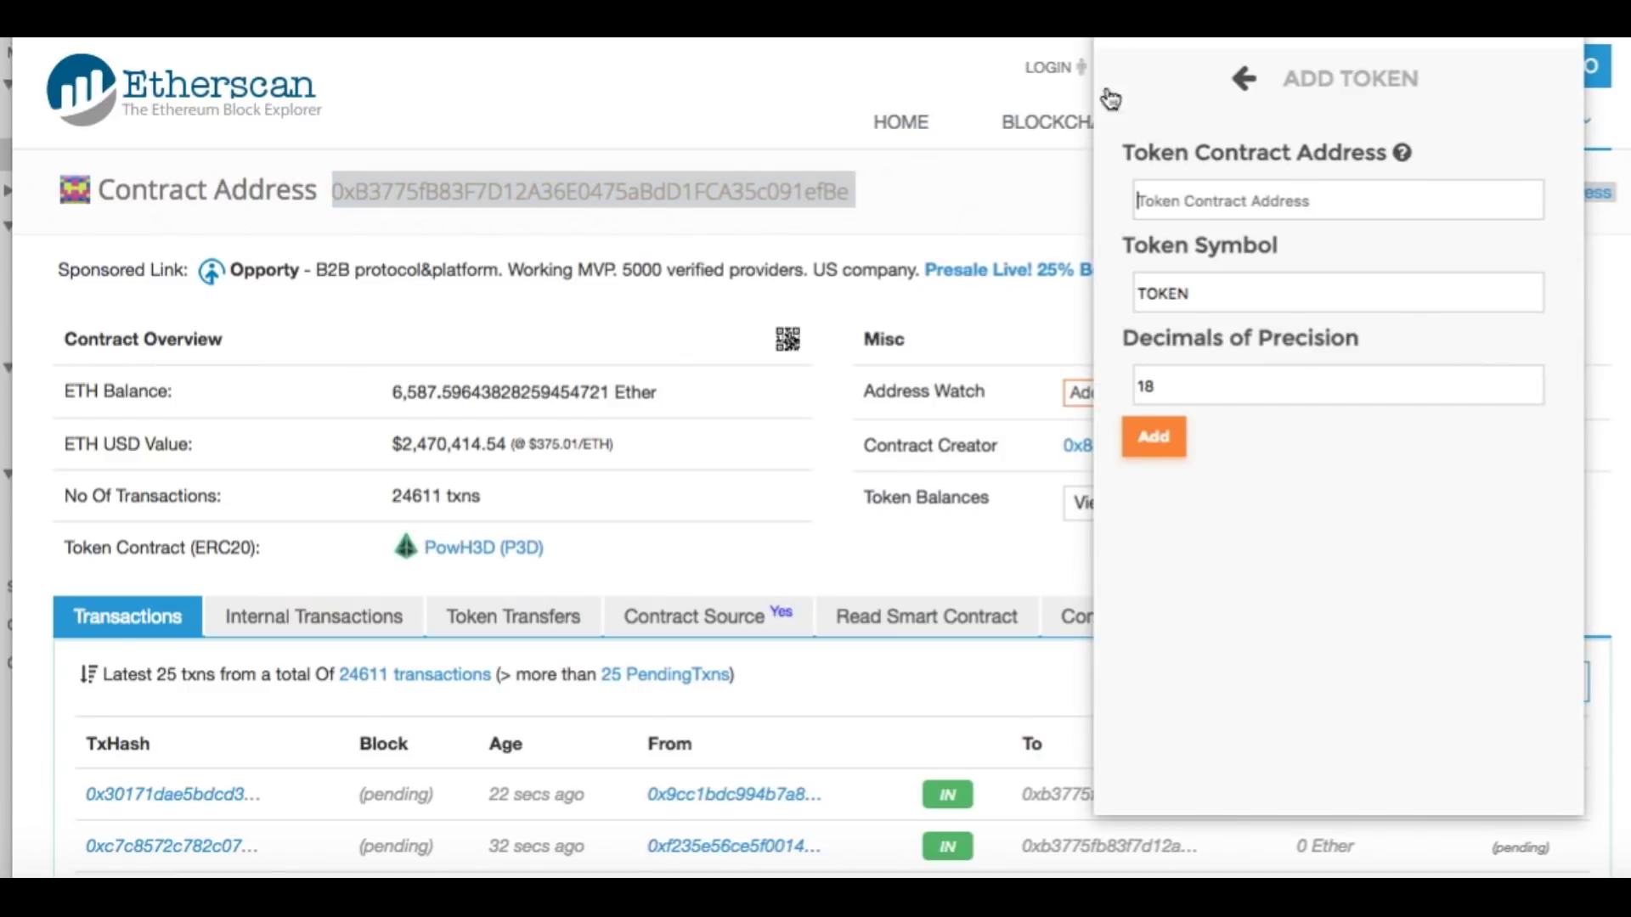
{"action": "right_click", "coordinate": [152, 43]}
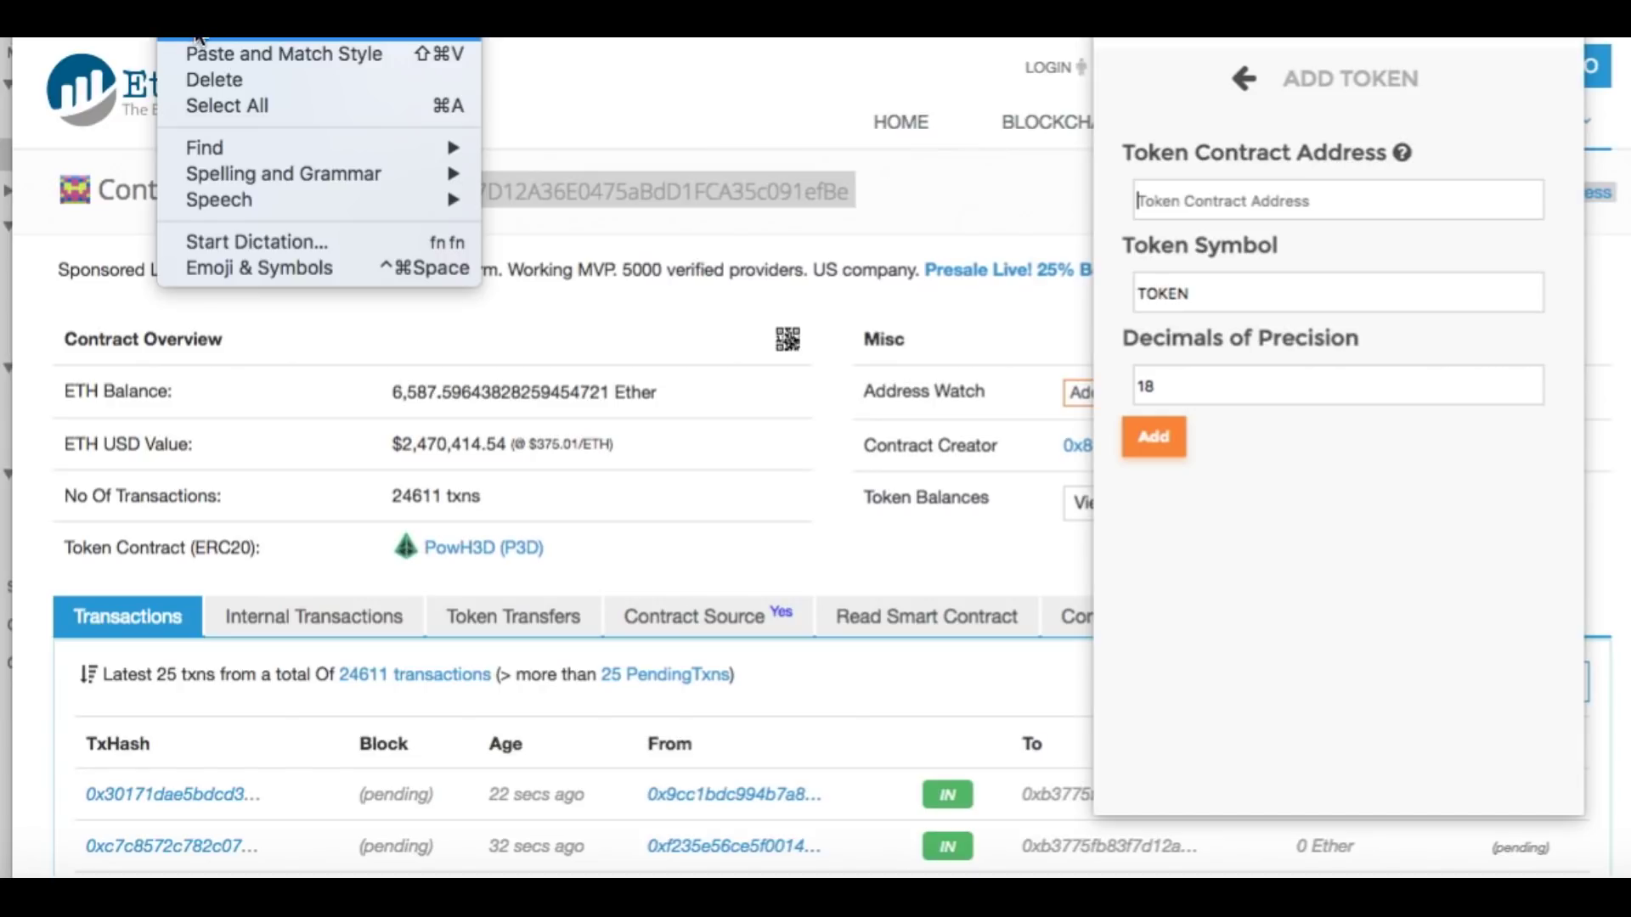
{"action": "left_click", "coordinate": [187, 37]}
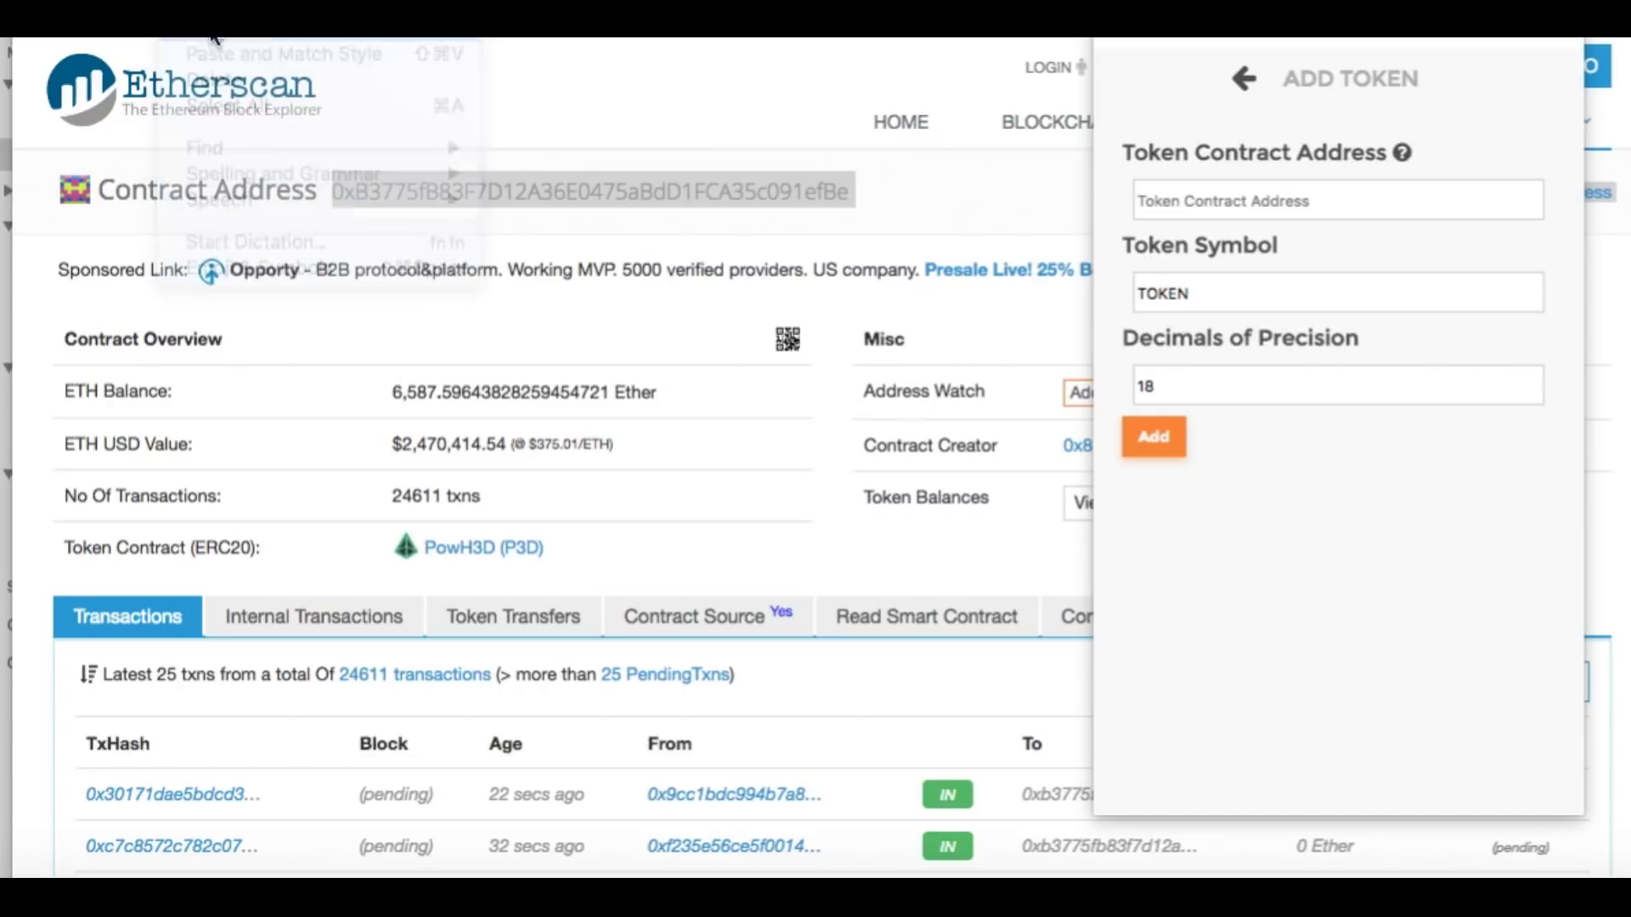
{"action": "double_click", "coordinate": [1249, 300]}
{"action": "type", "text": "P3D"}
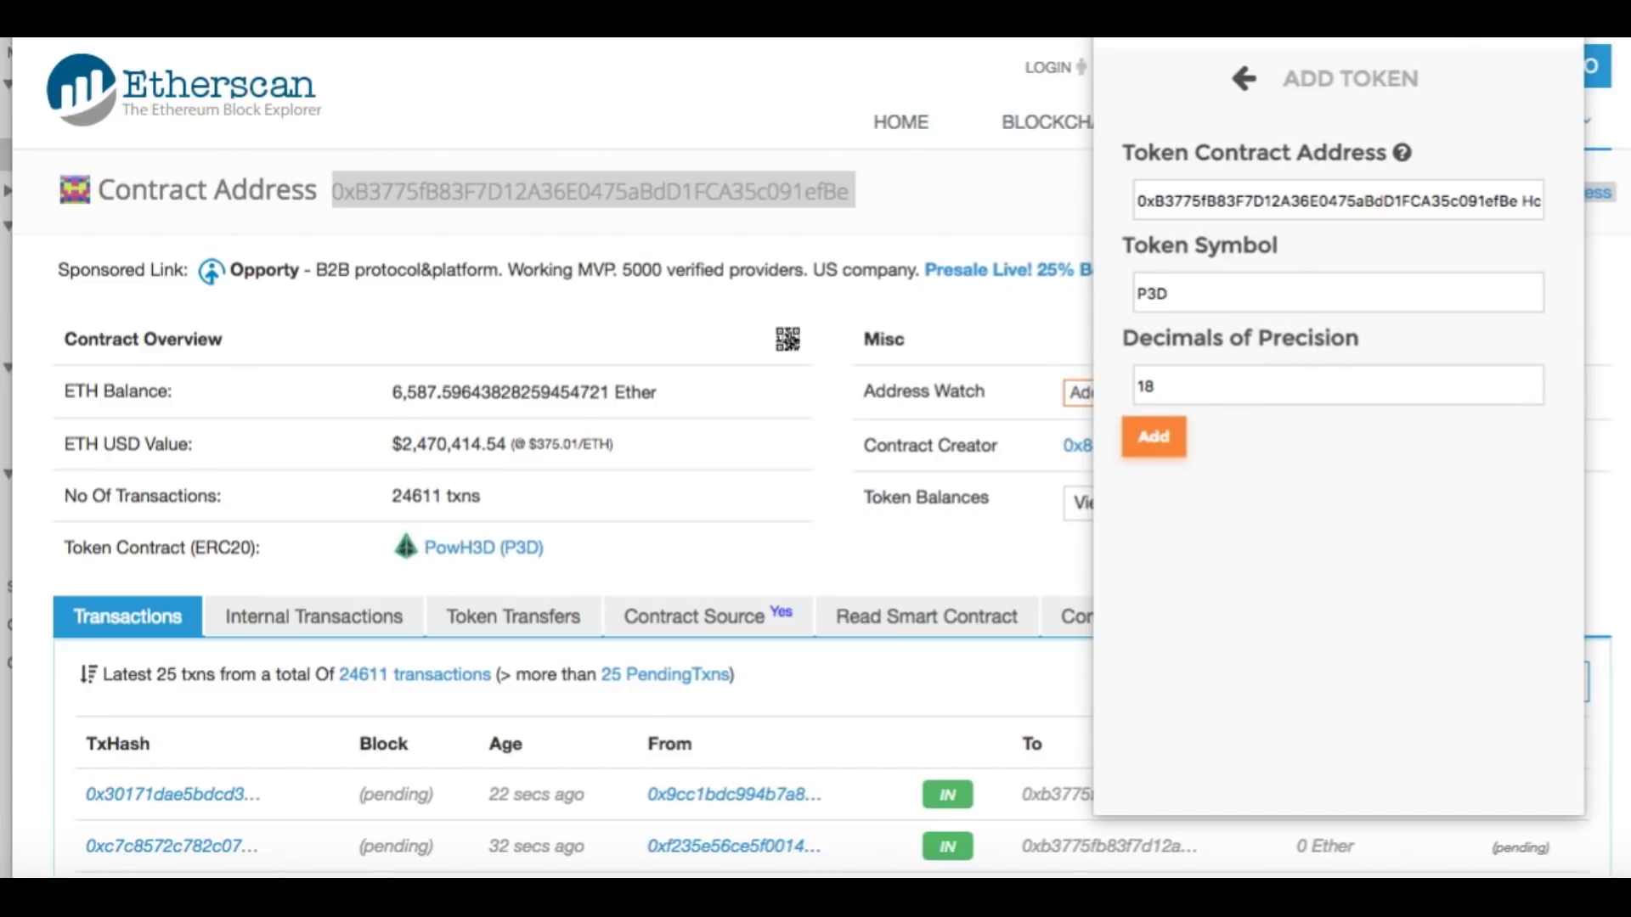
{"action": "left_click", "coordinate": [1594, 355]}
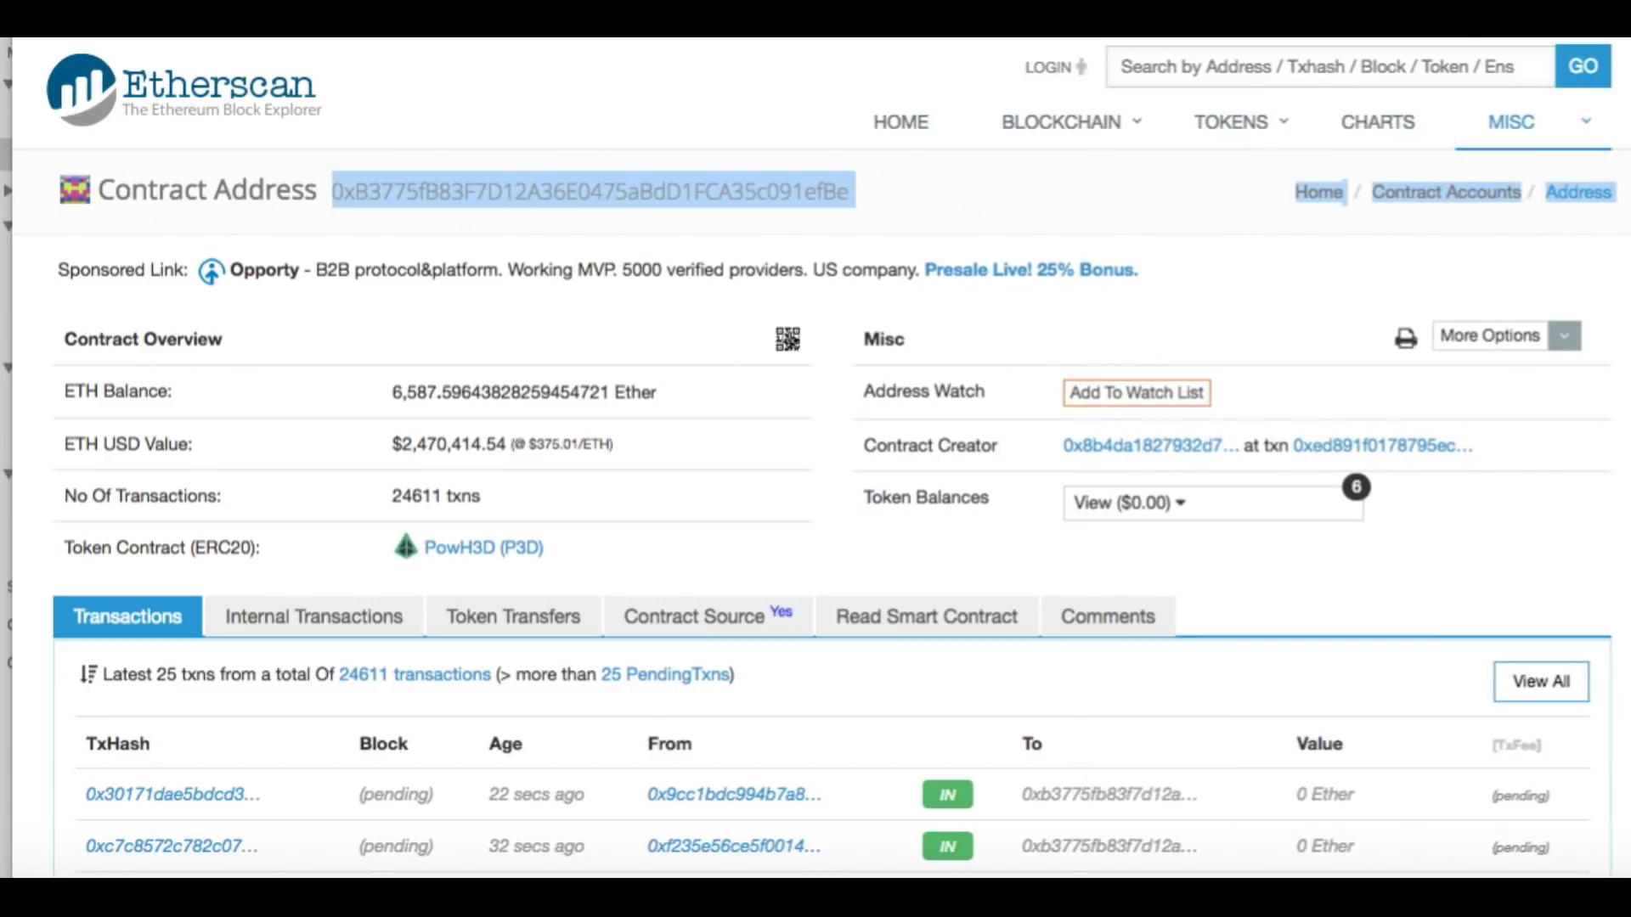
Return to the exchange page and submit a P3D token purchase spending 2 ETH
{"action": "left_click", "coordinate": [1580, 26]}
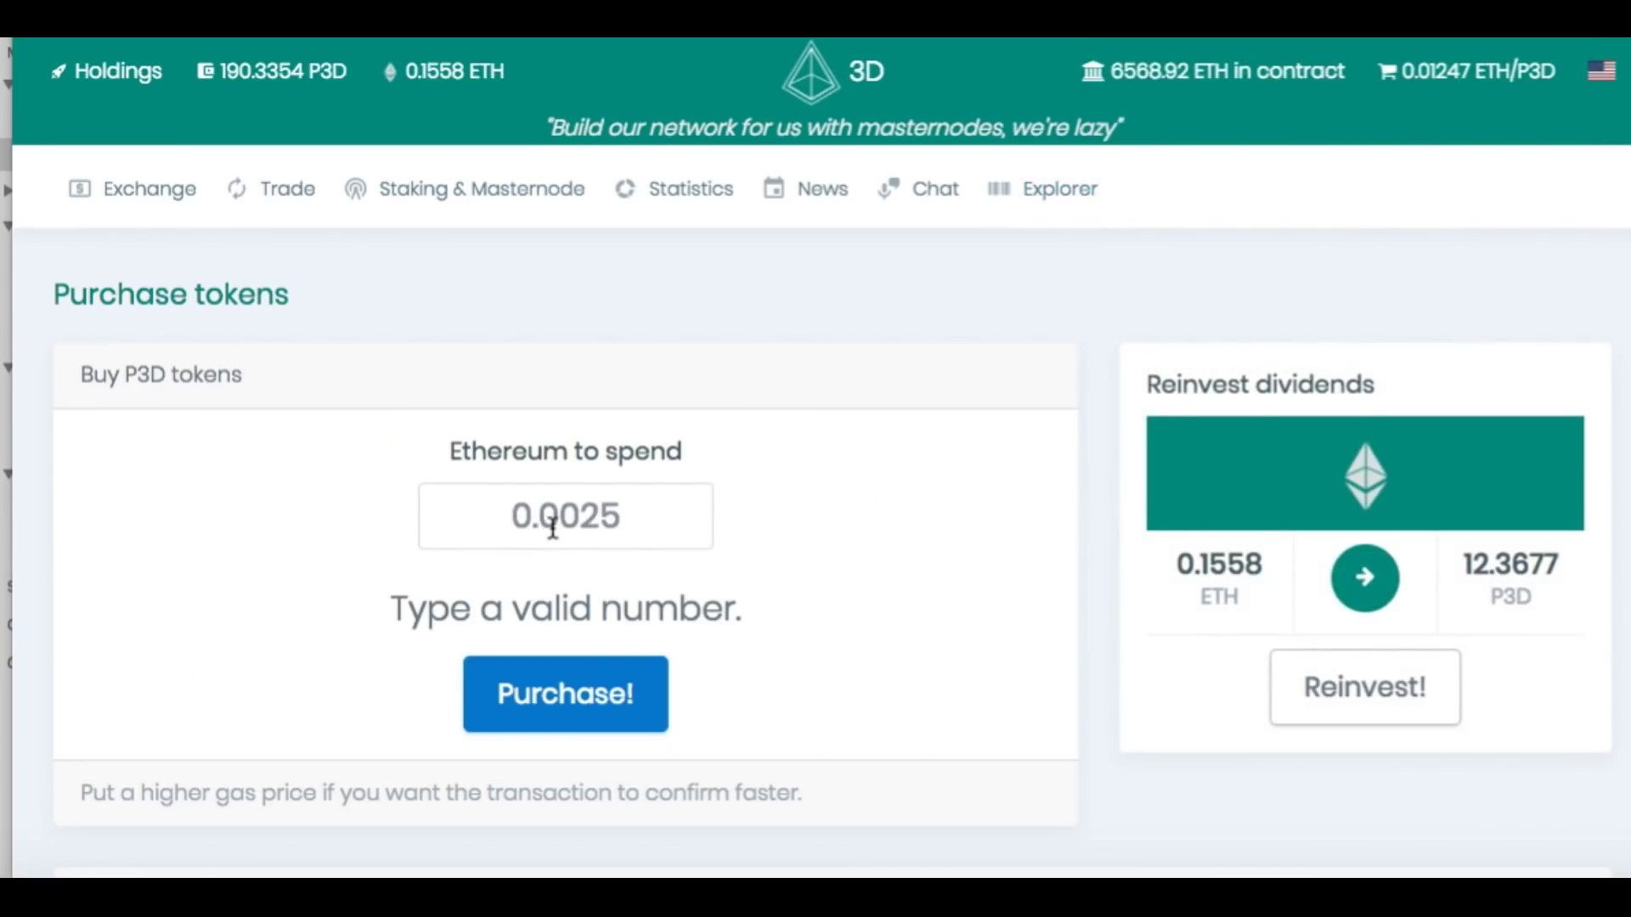
{"action": "left_click", "coordinate": [555, 524]}
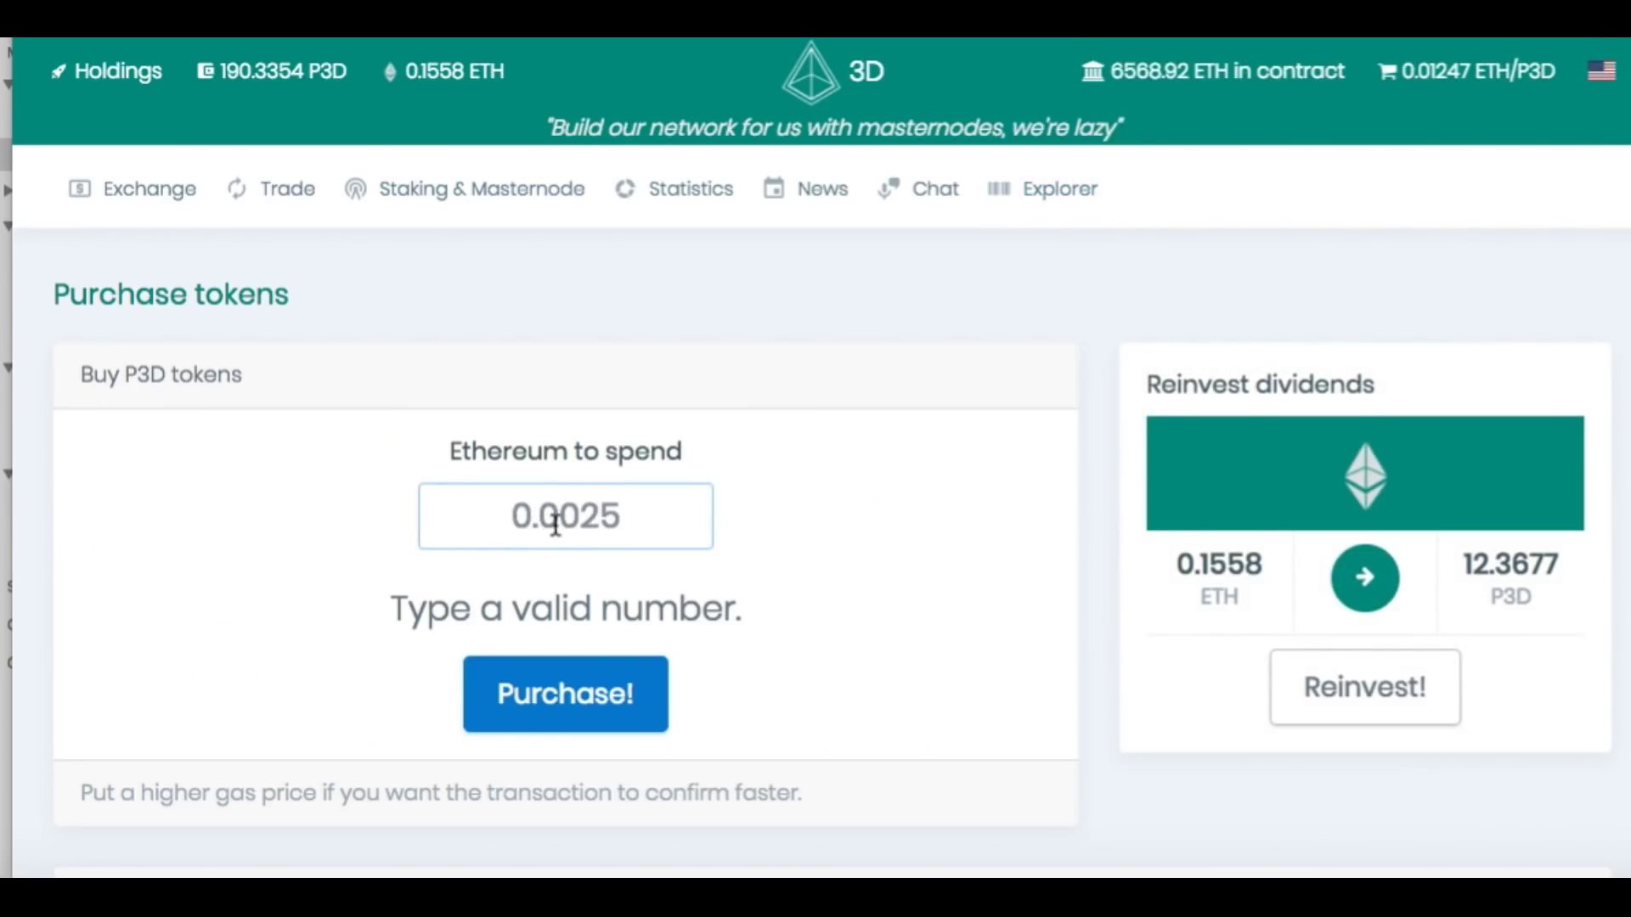
{"action": "type", "text": "2"}
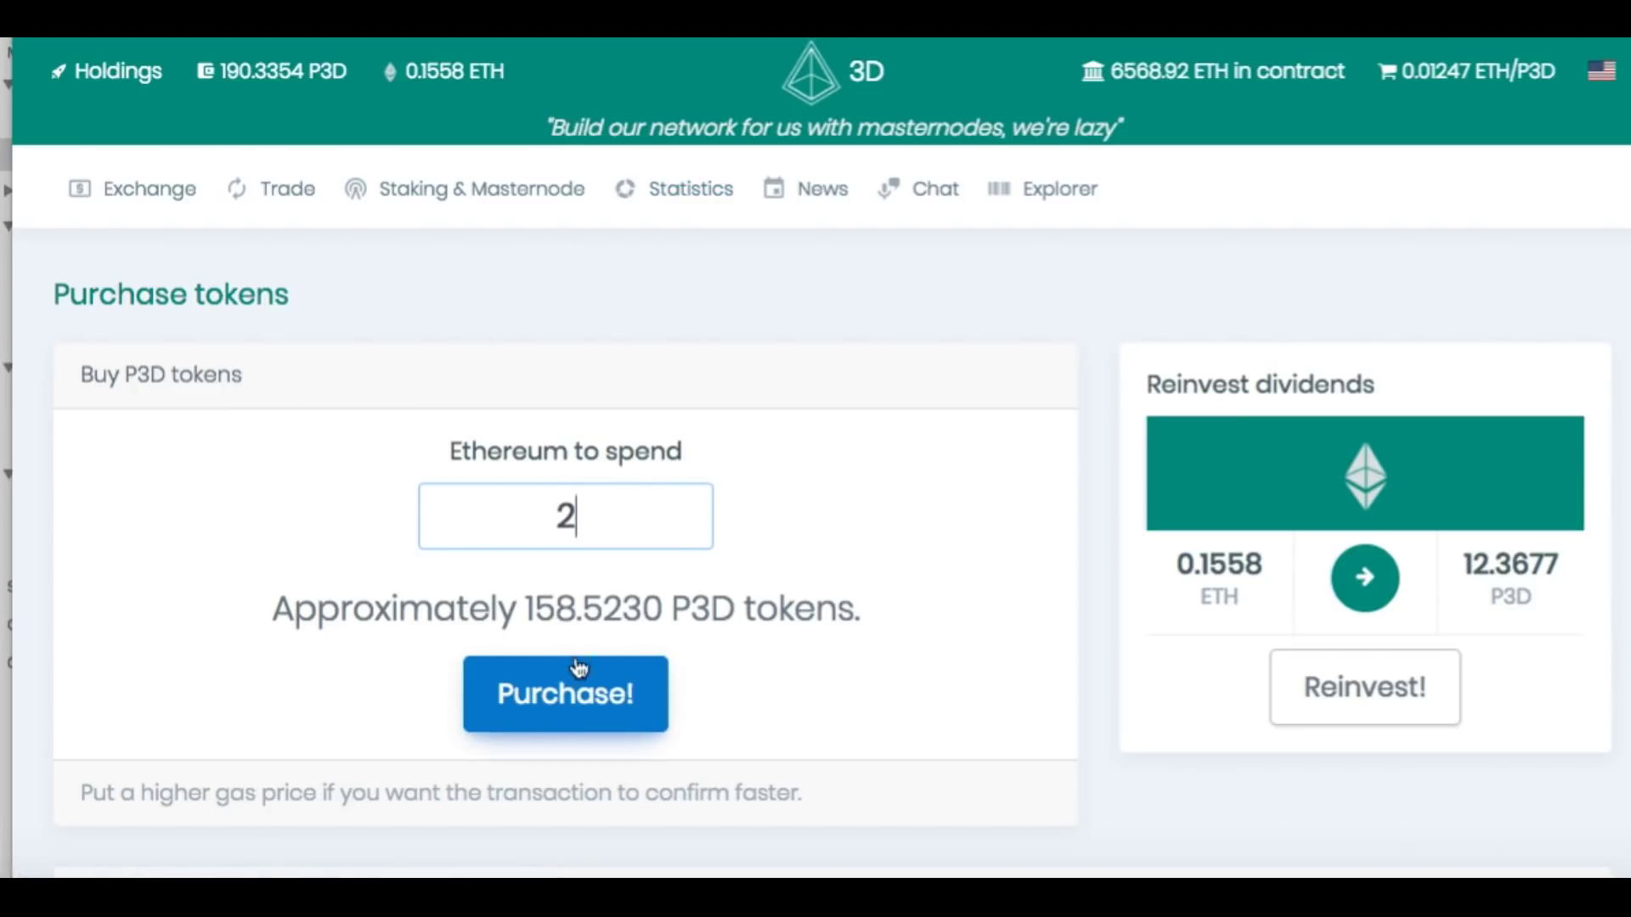
{"action": "left_click", "coordinate": [562, 701]}
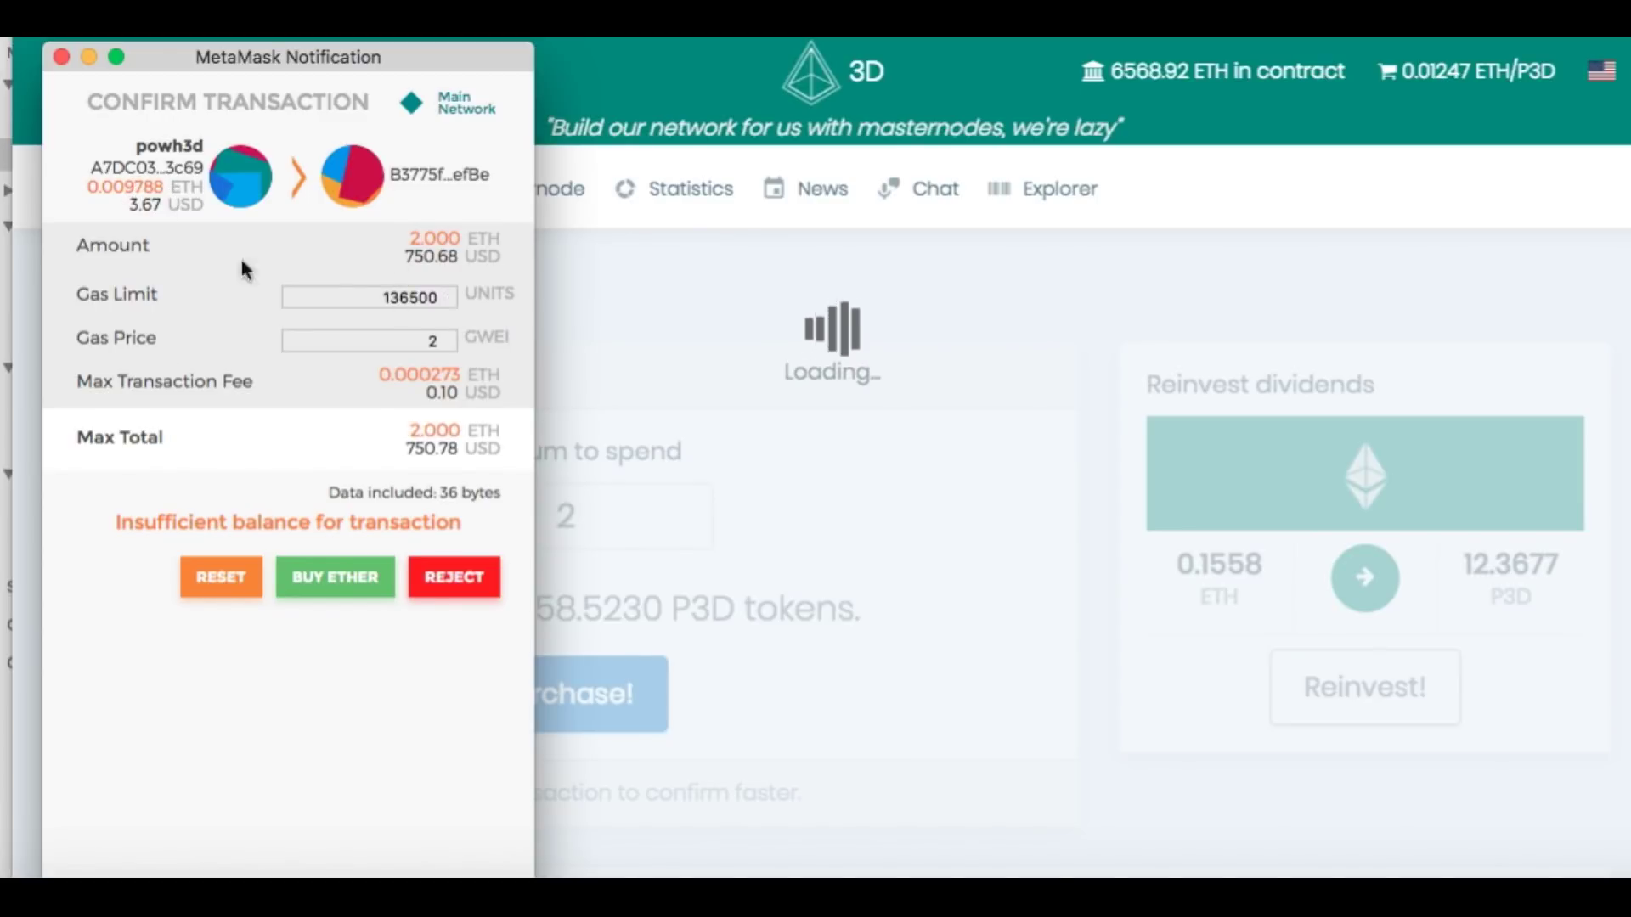
Set the pending transaction's gas price to 5 gwei and close the MetaMask notification without submitting it
{"action": "left_click", "coordinate": [444, 336]}
{"action": "left_click", "coordinate": [443, 337]}
{"action": "left_click", "coordinate": [443, 336]}
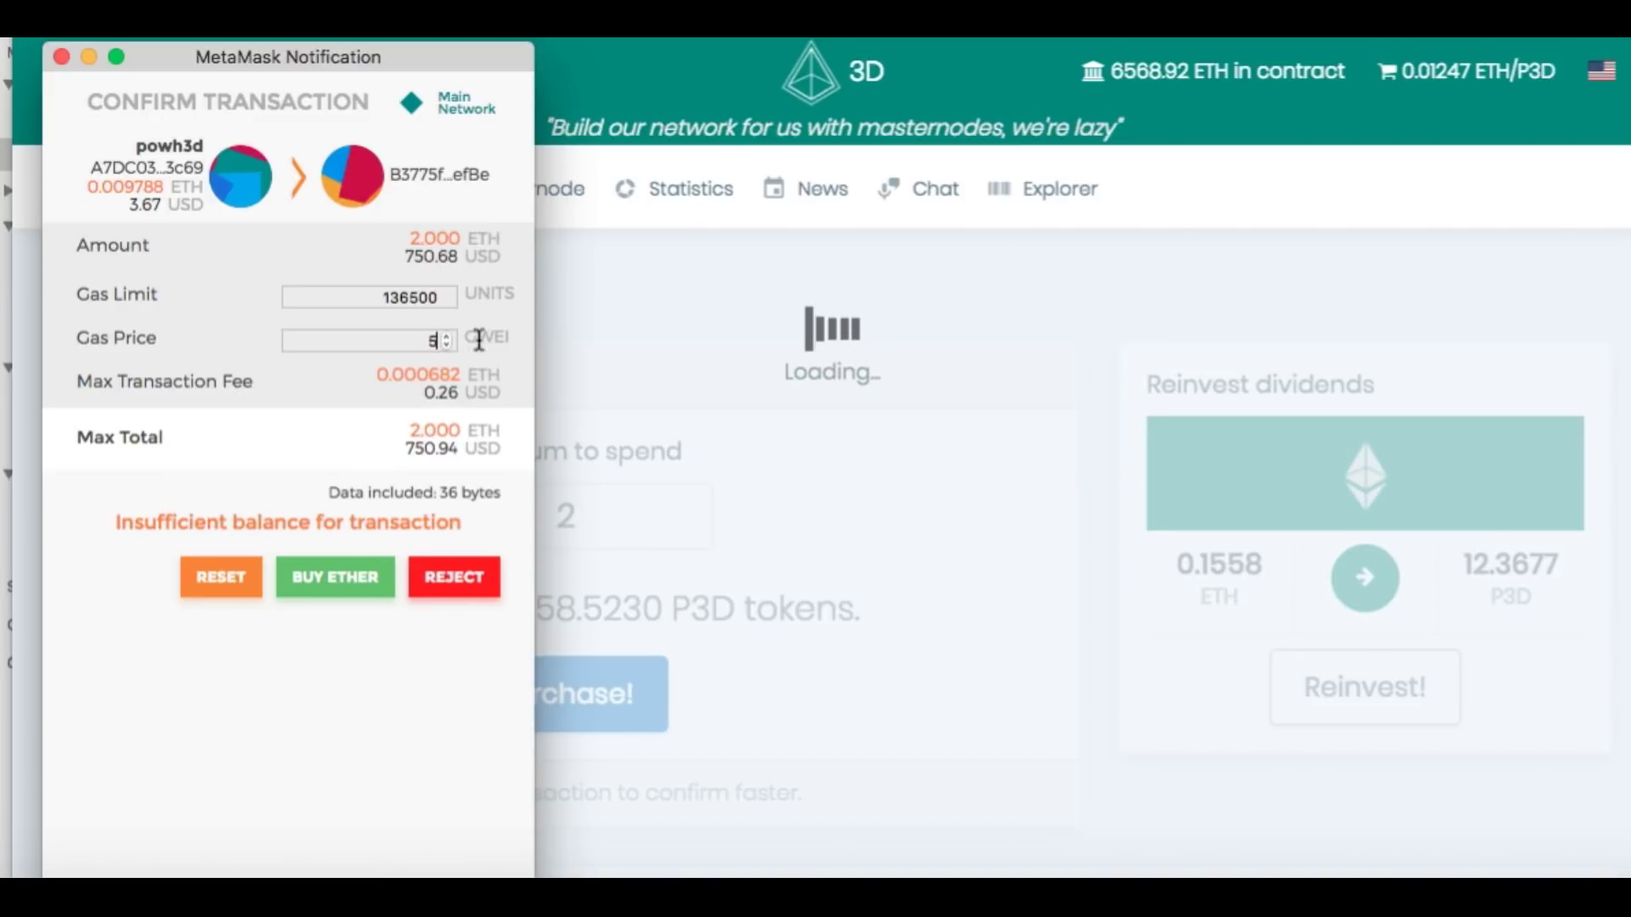
{"action": "mouse_move", "coordinate": [415, 443]}
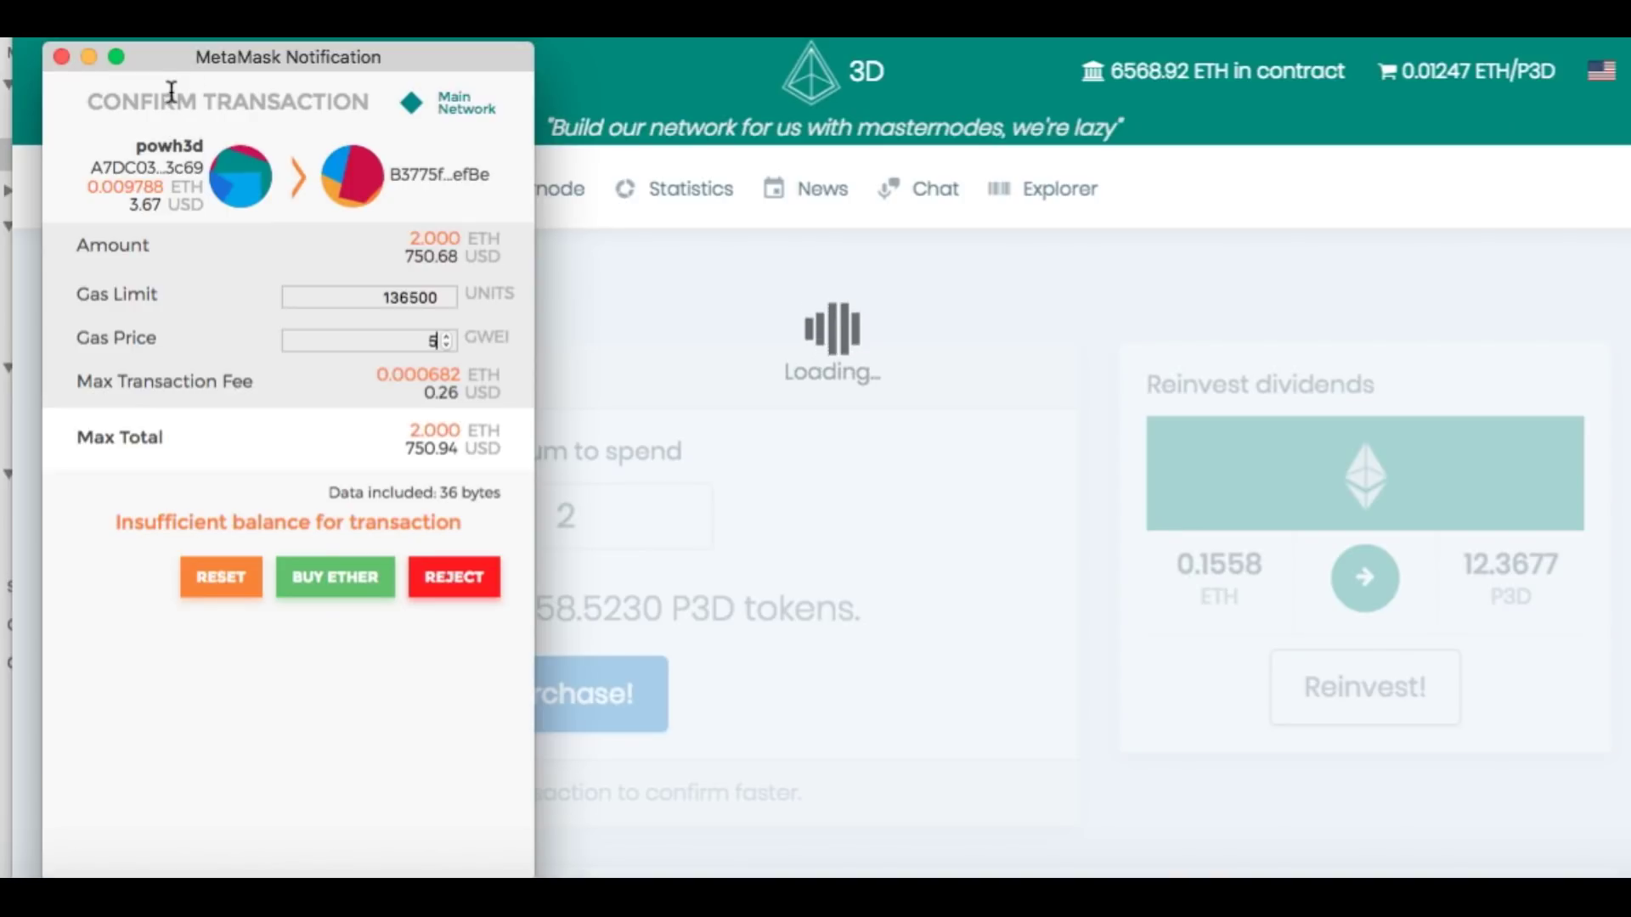
{"action": "left_click", "coordinate": [62, 56]}
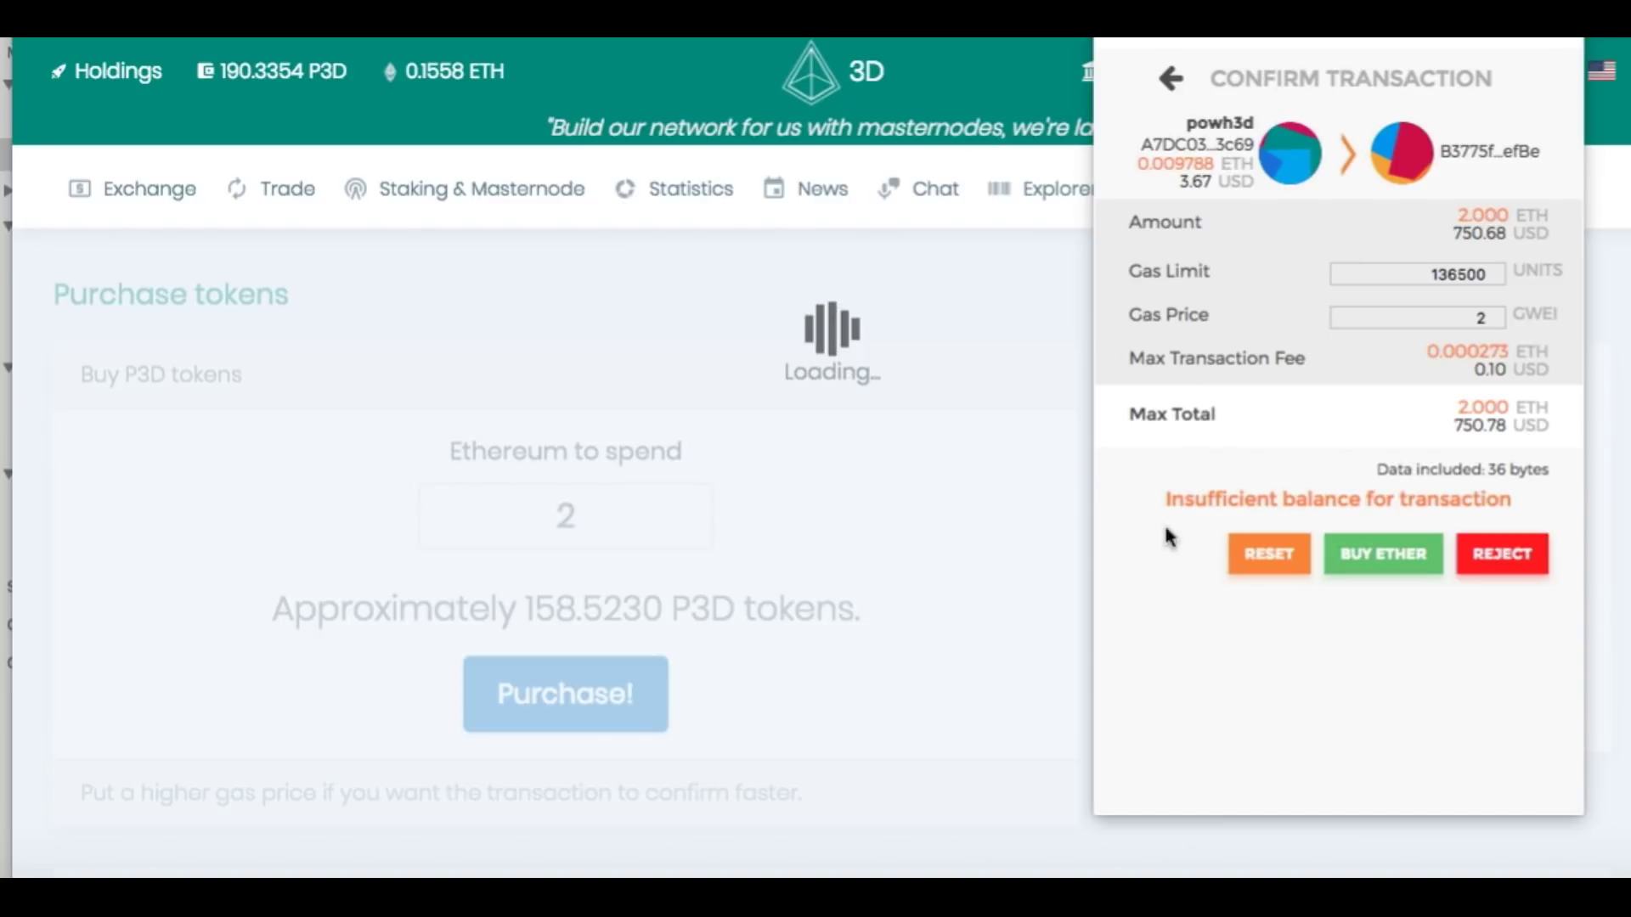
Continue to Coinbase from the wallet's ether purchase options and reject the pending 2 ETH transaction
{"action": "left_click", "coordinate": [1401, 556]}
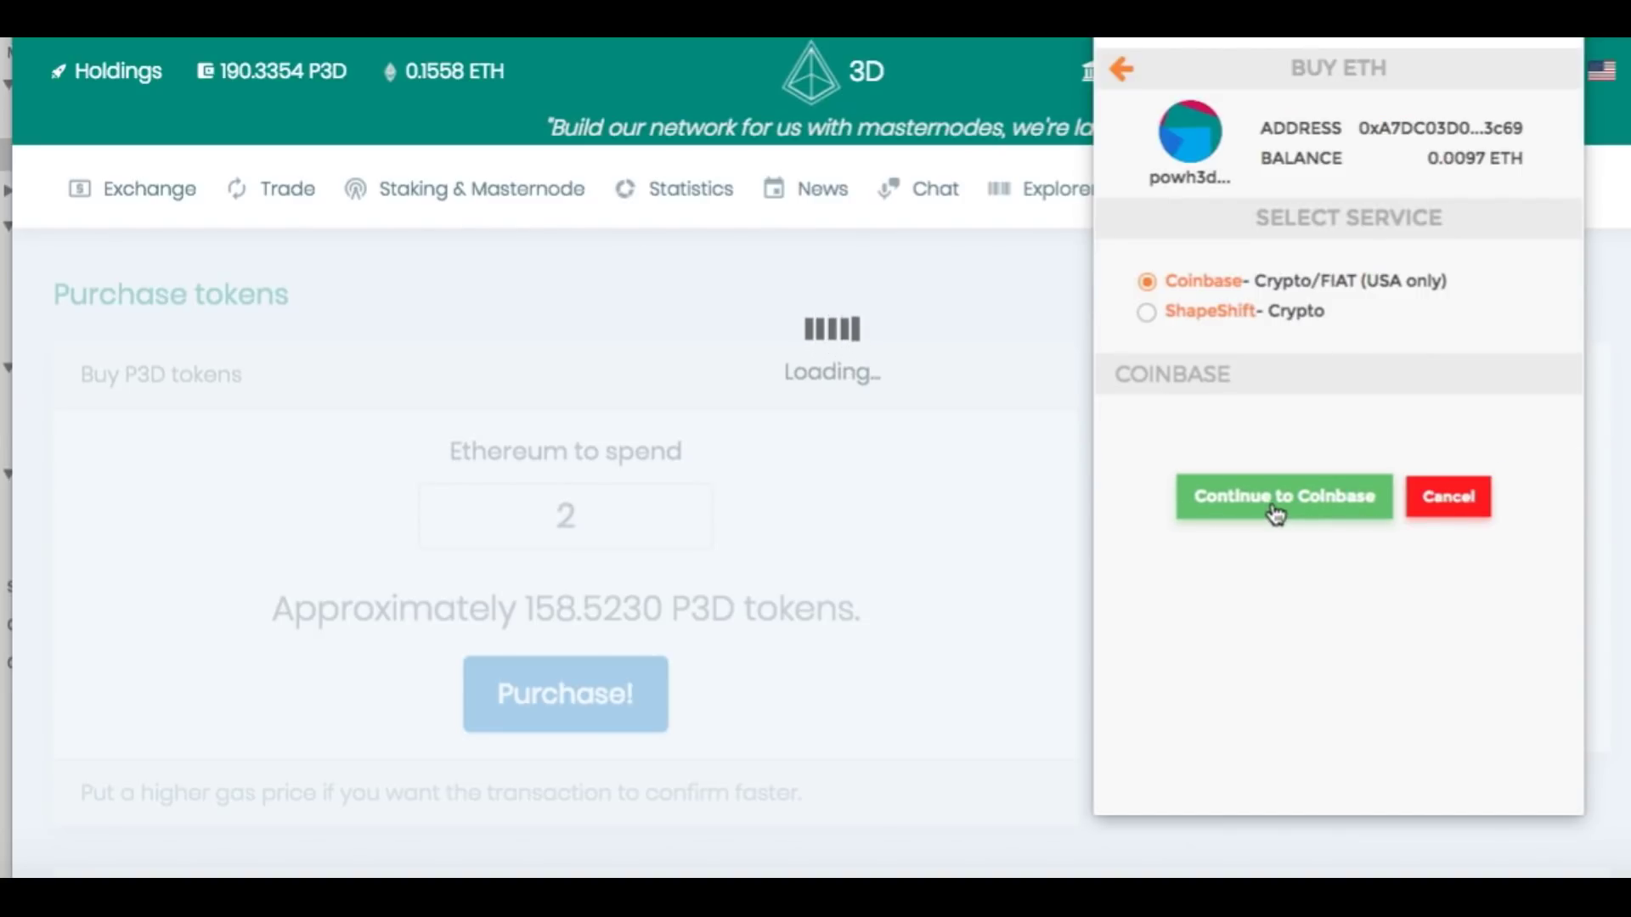
{"action": "left_click", "coordinate": [1274, 501]}
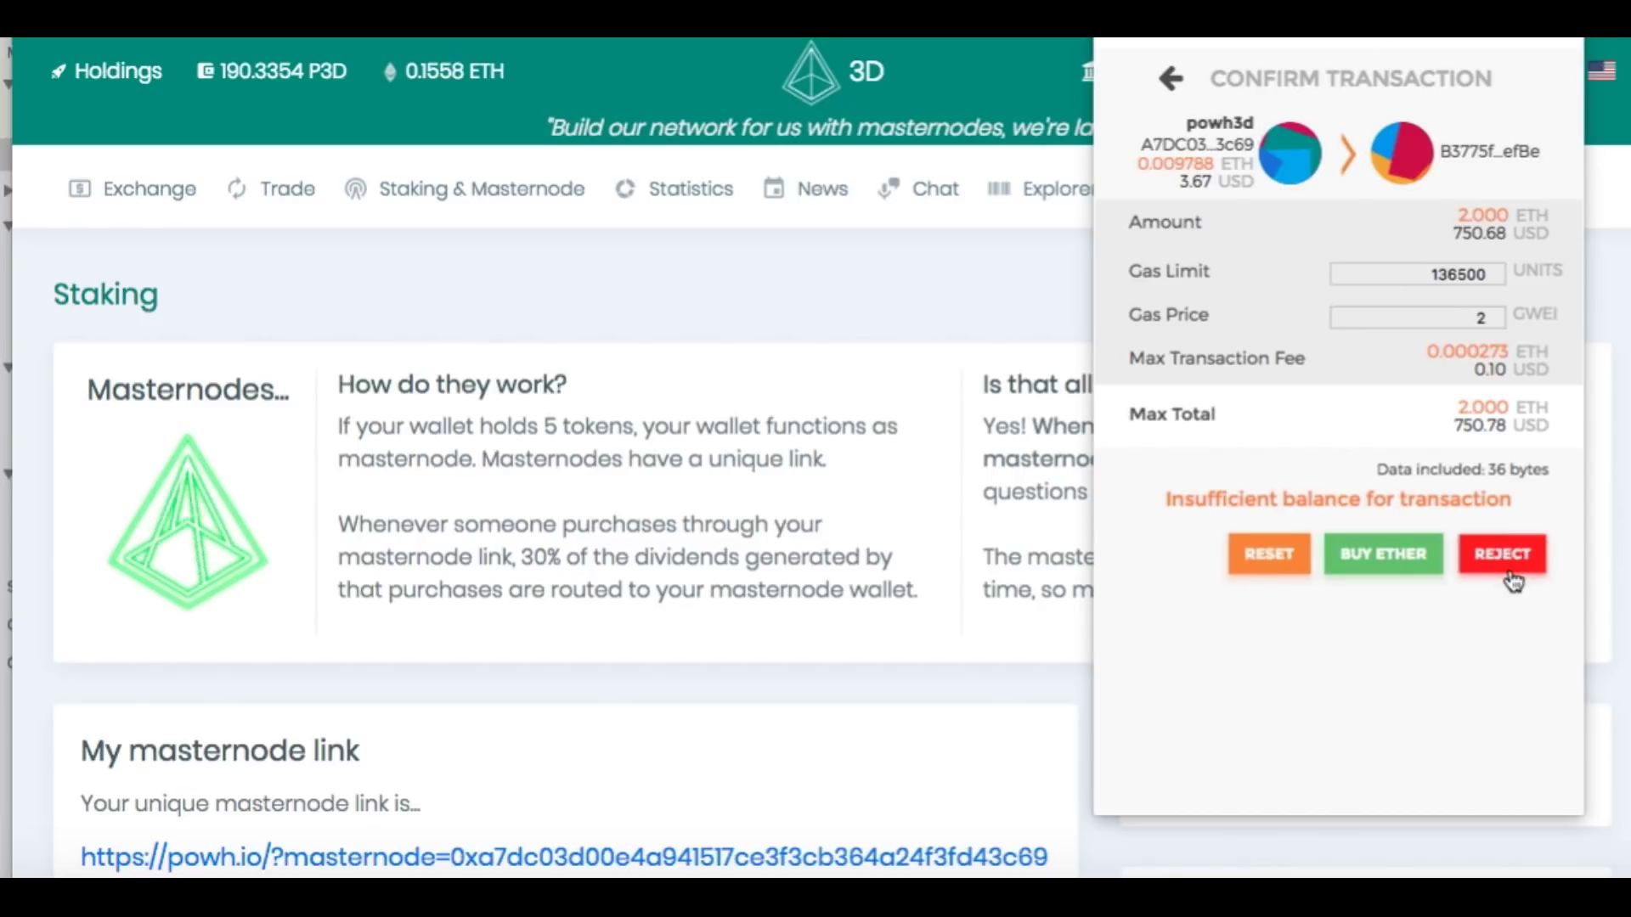
{"action": "left_click", "coordinate": [1482, 560]}
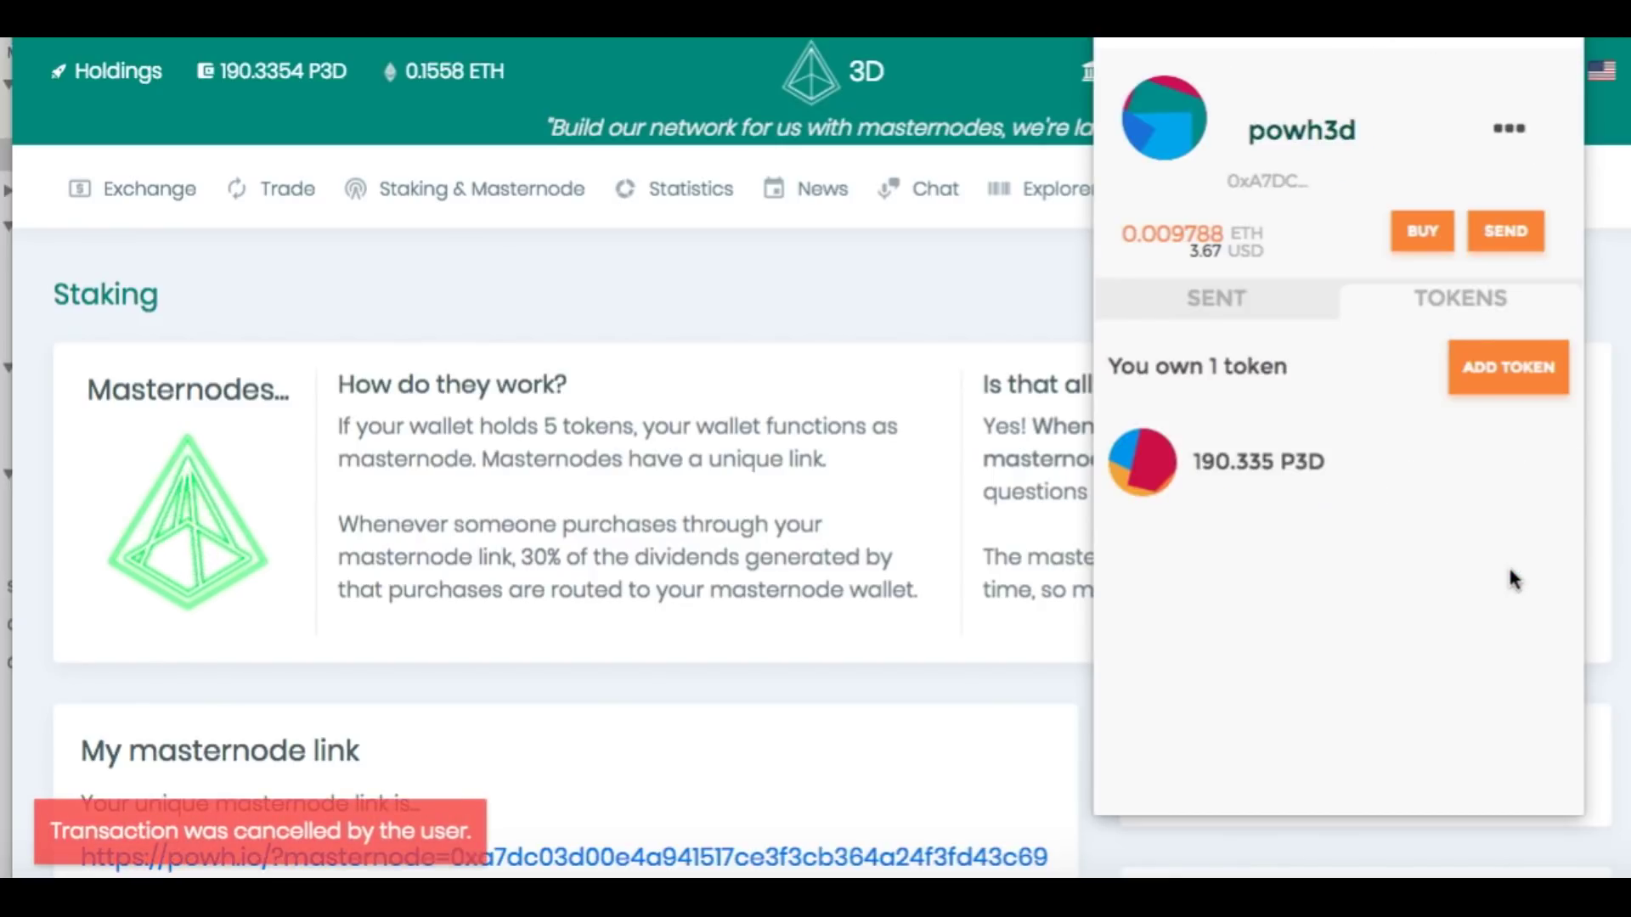
View the wallet's P3D token details on Etherscan, return to the Staking page, and check the wallet's token list
{"action": "left_click", "coordinate": [1242, 471]}
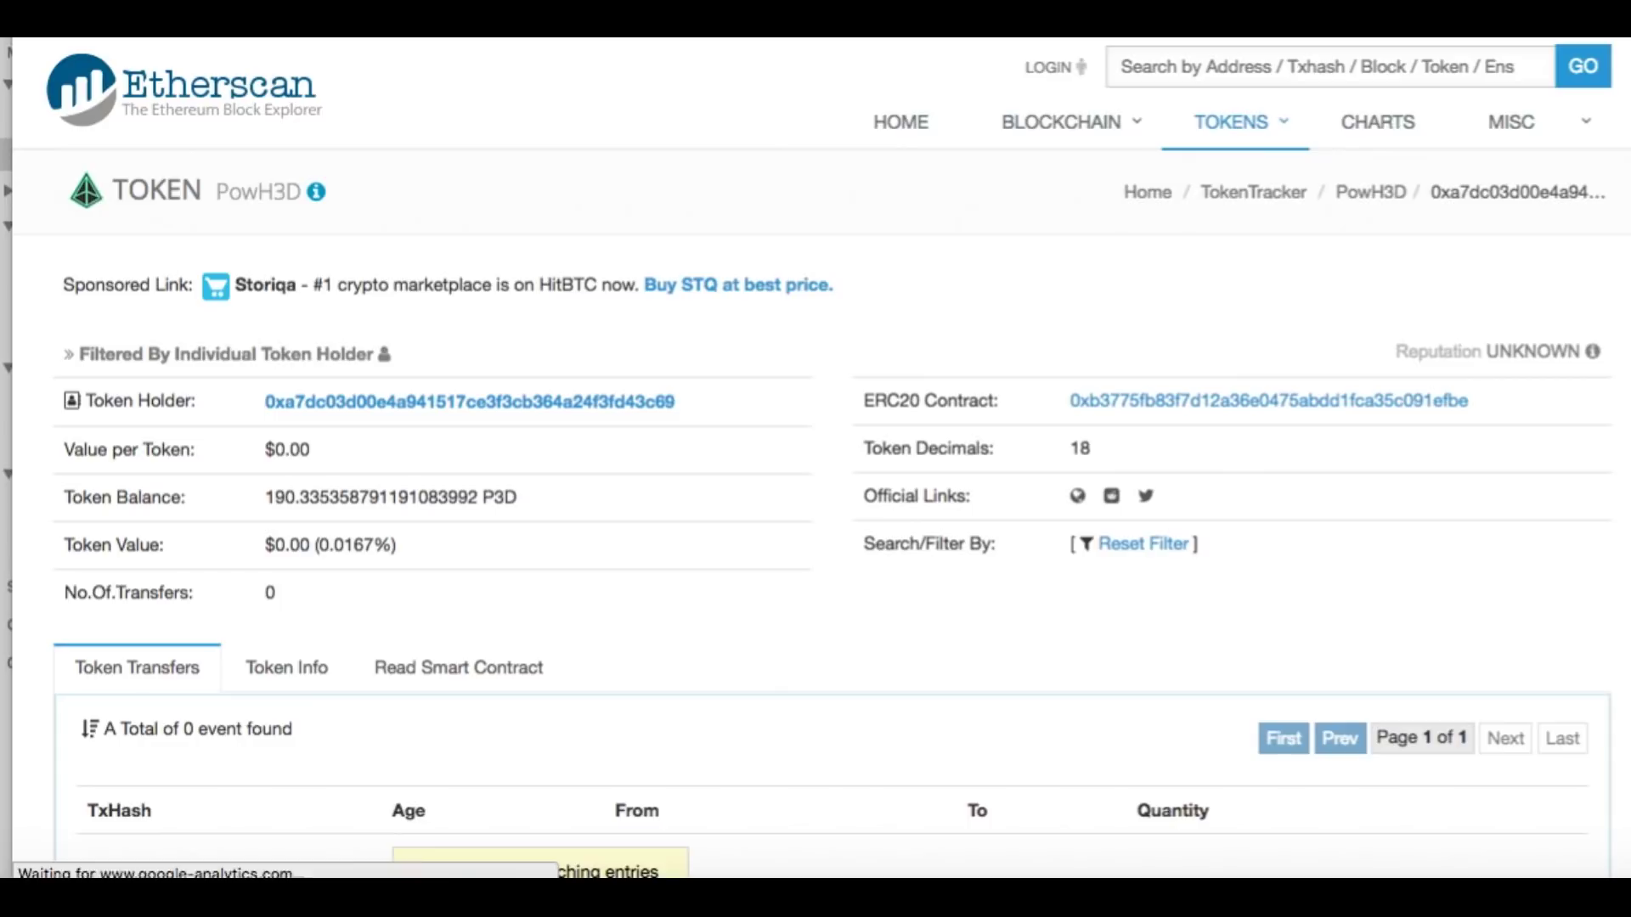
{"action": "key", "text": "ctrl+w"}
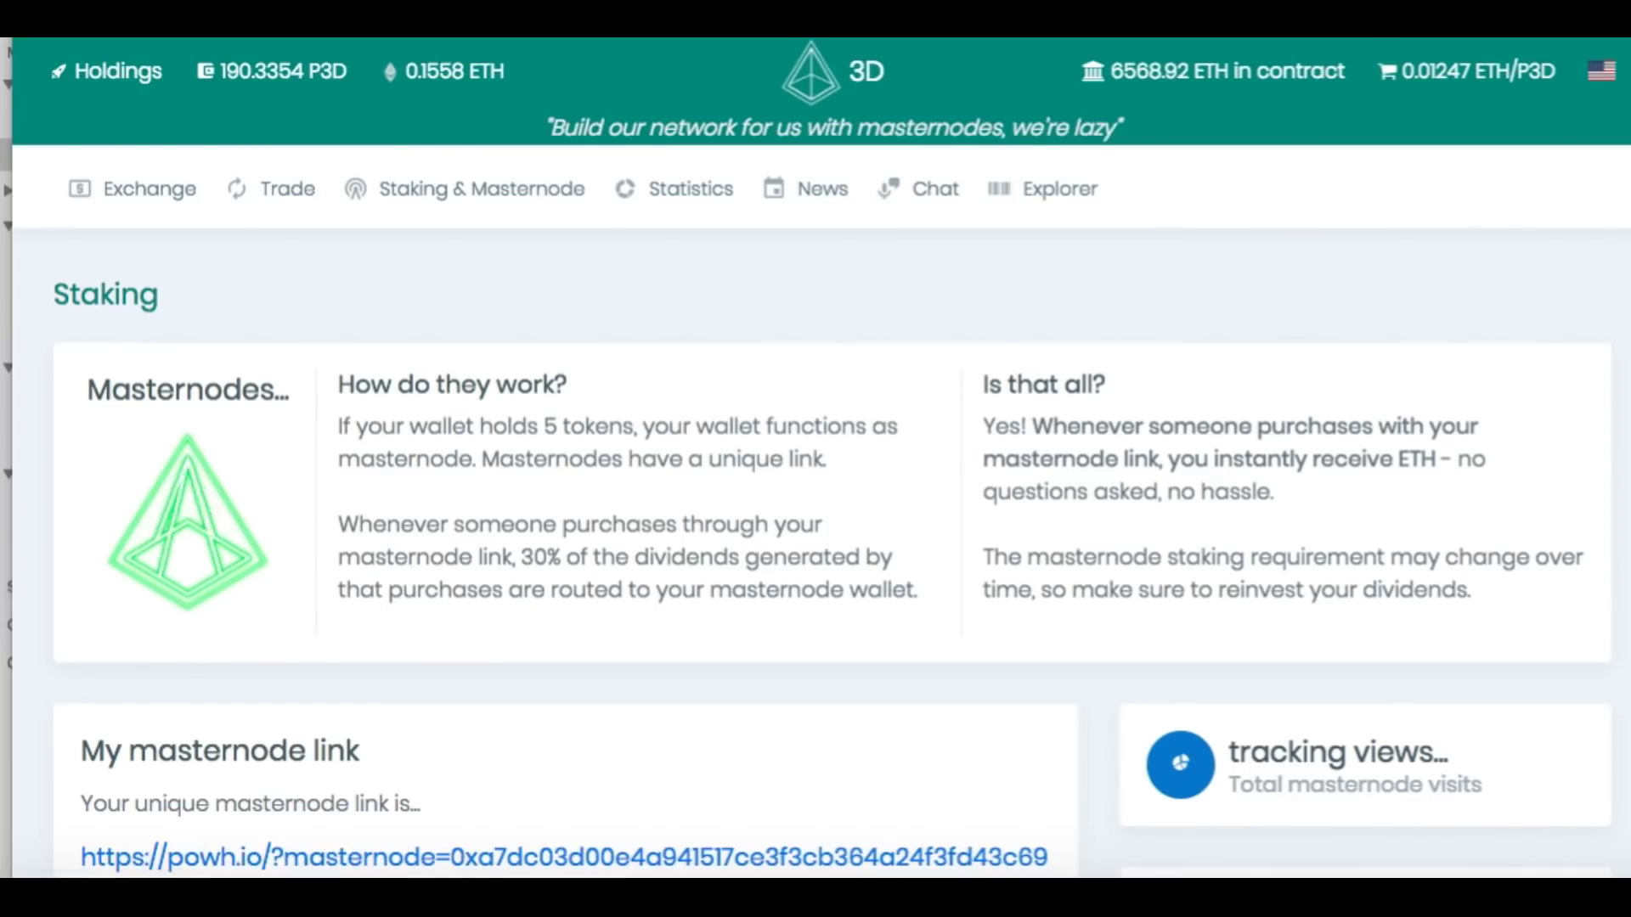
{"action": "key", "text": "alt+shift+m"}
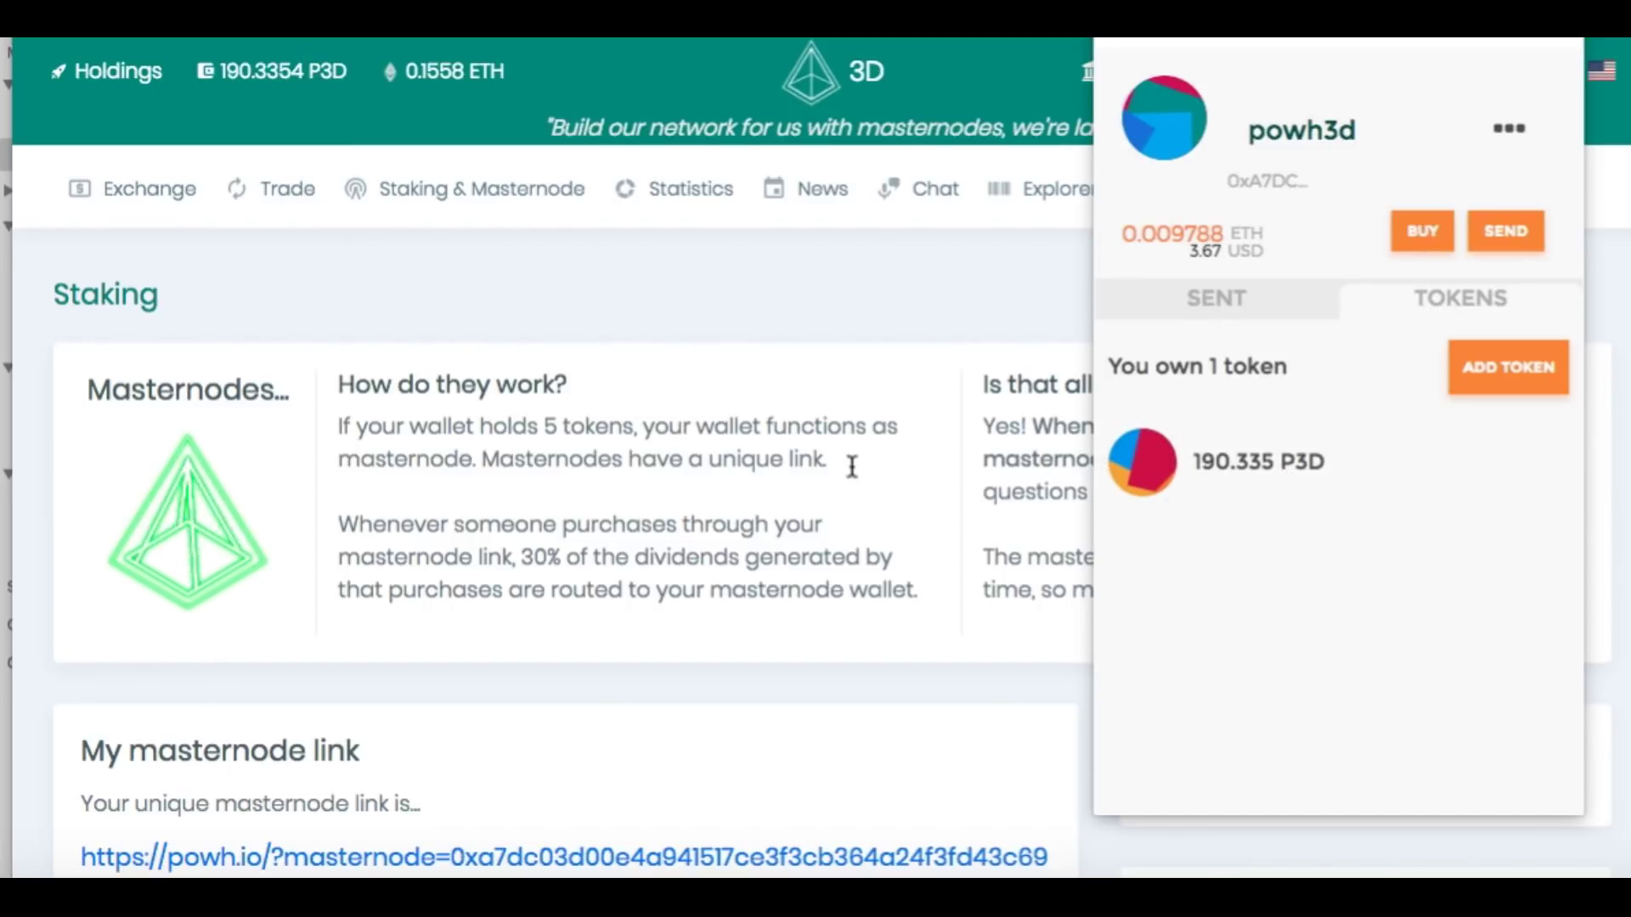
{"action": "left_click", "coordinate": [874, 319]}
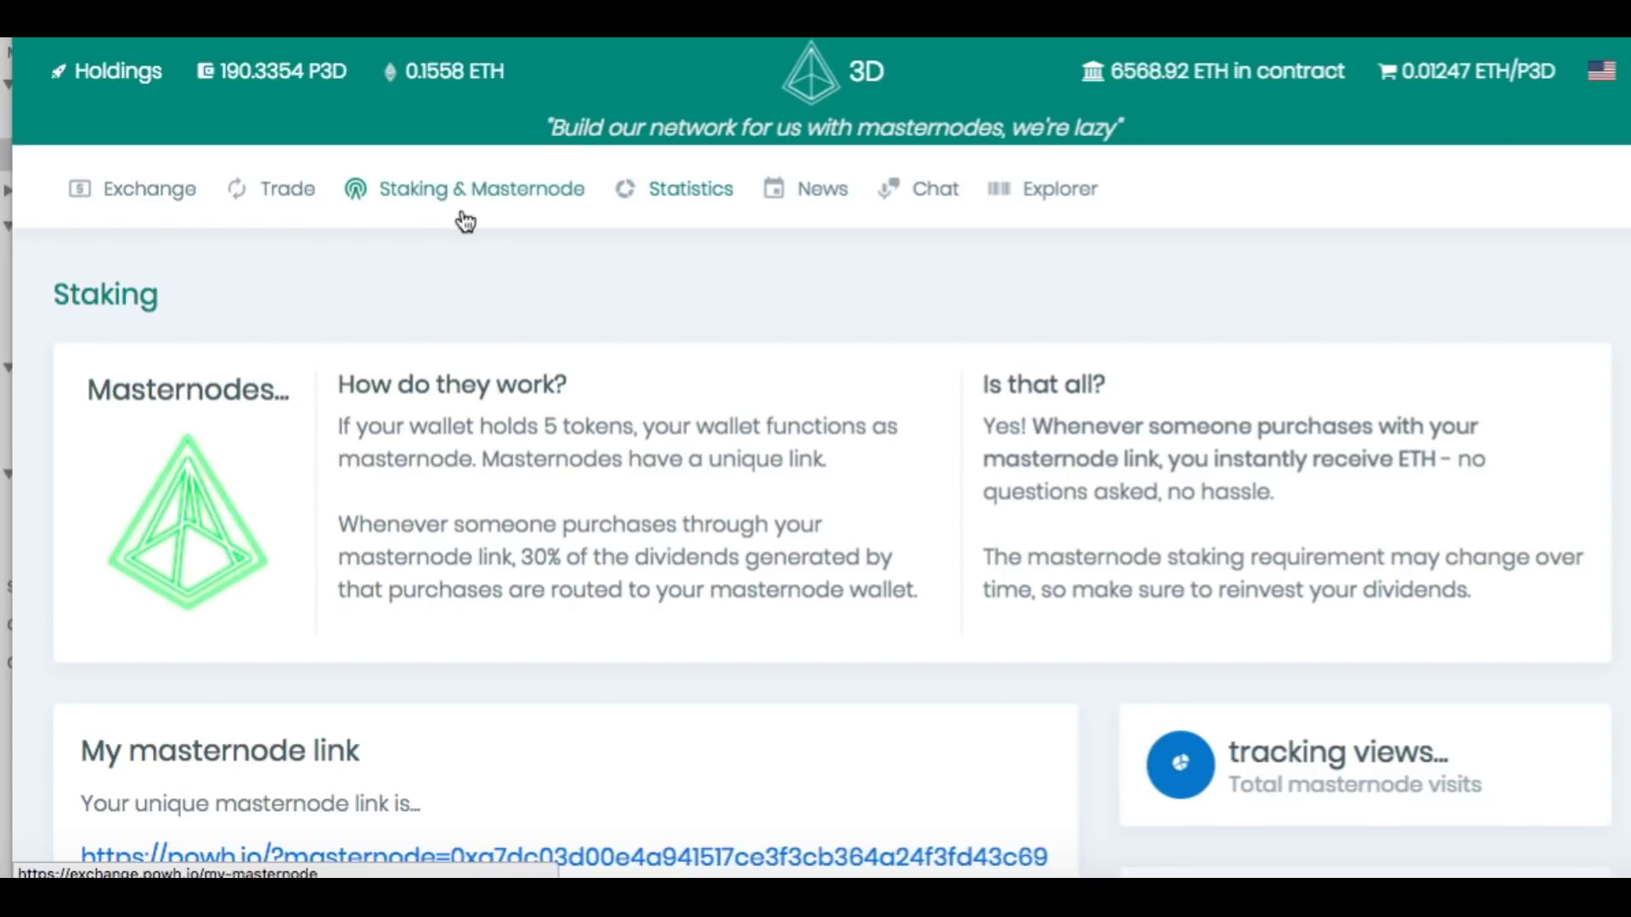
{"action": "scroll", "coordinate": [538, 348], "scroll_direction": "down", "scroll_amount": 1}
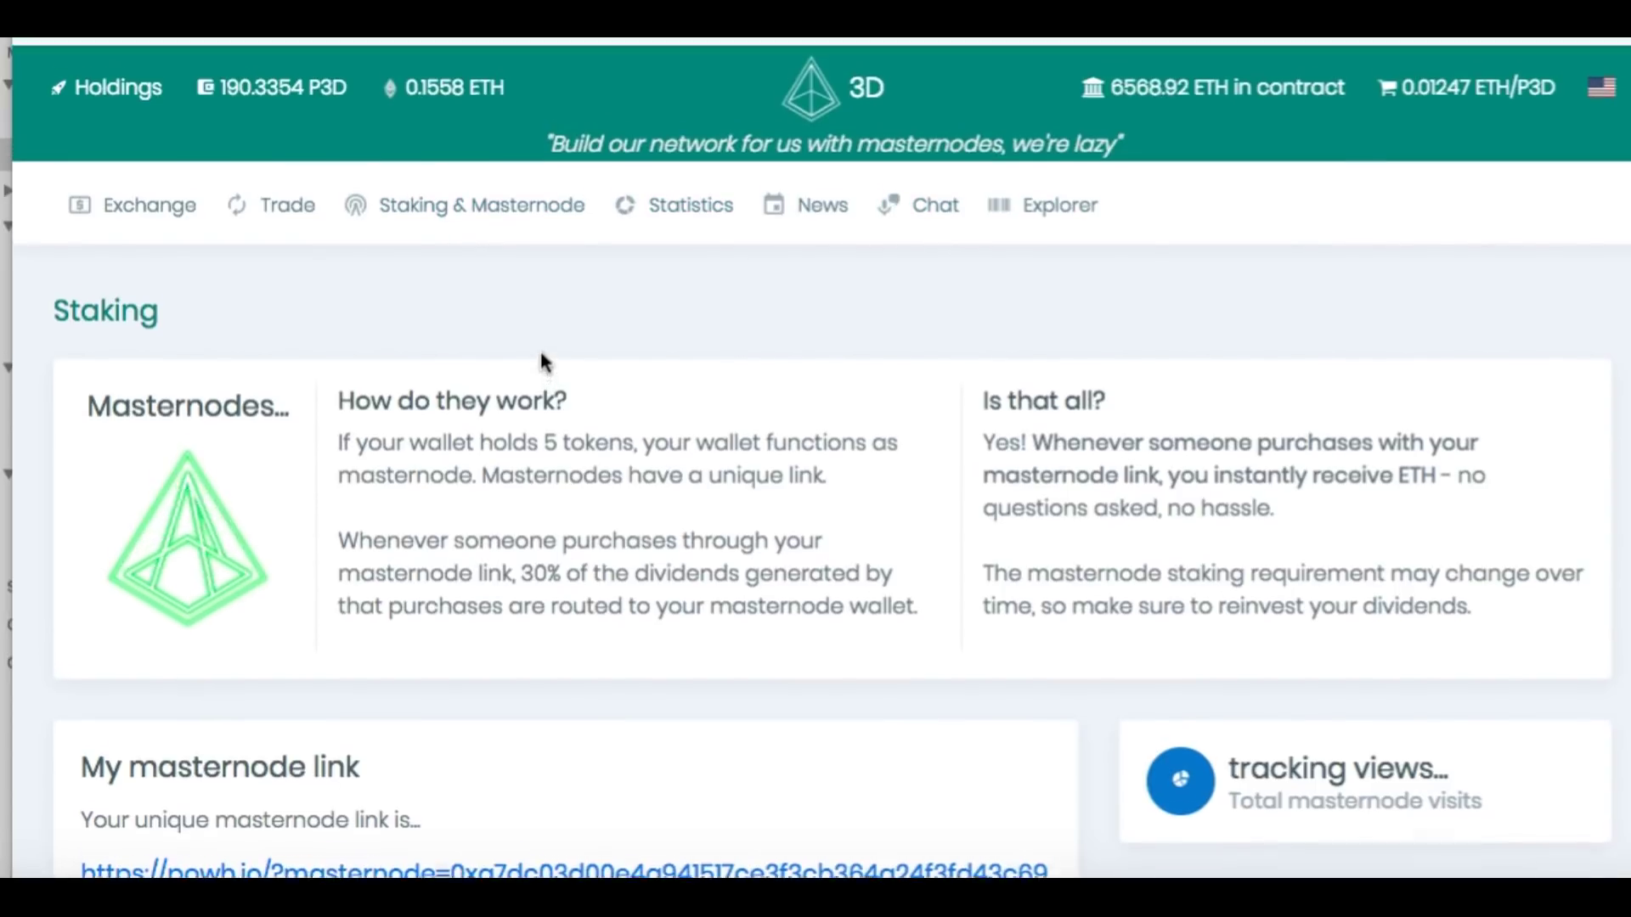
{"action": "scroll", "coordinate": [539, 348], "scroll_direction": "up", "scroll_amount": 1}
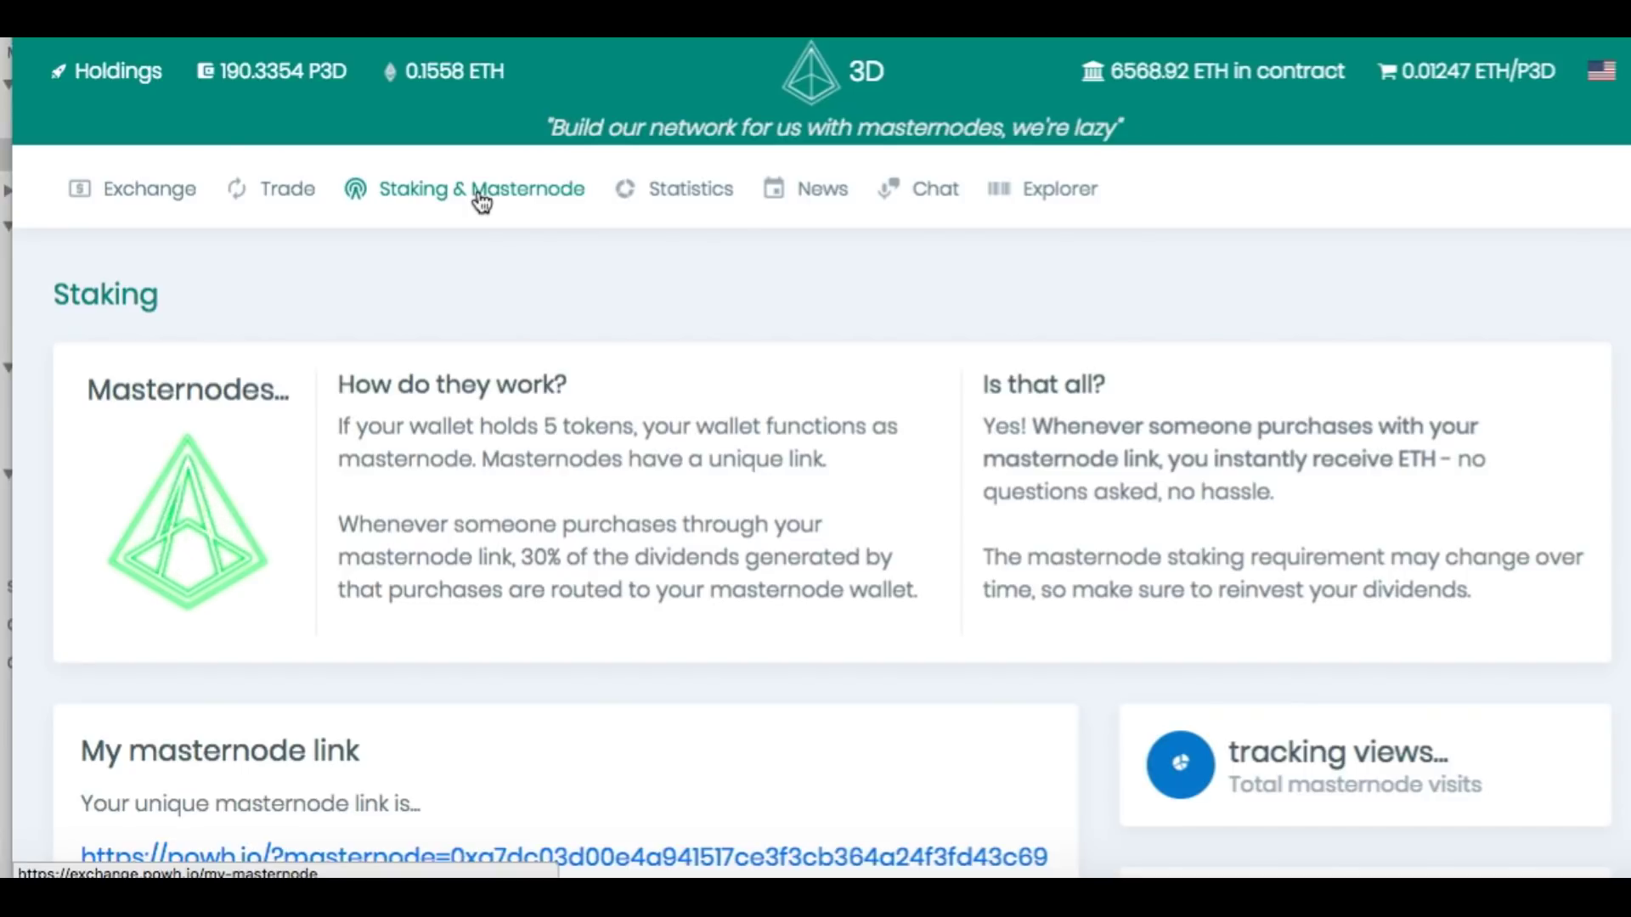
Open the token selling page and request reinvestment of the outstanding earnings with a gas price of 1 gwei
{"action": "left_click", "coordinate": [131, 191]}
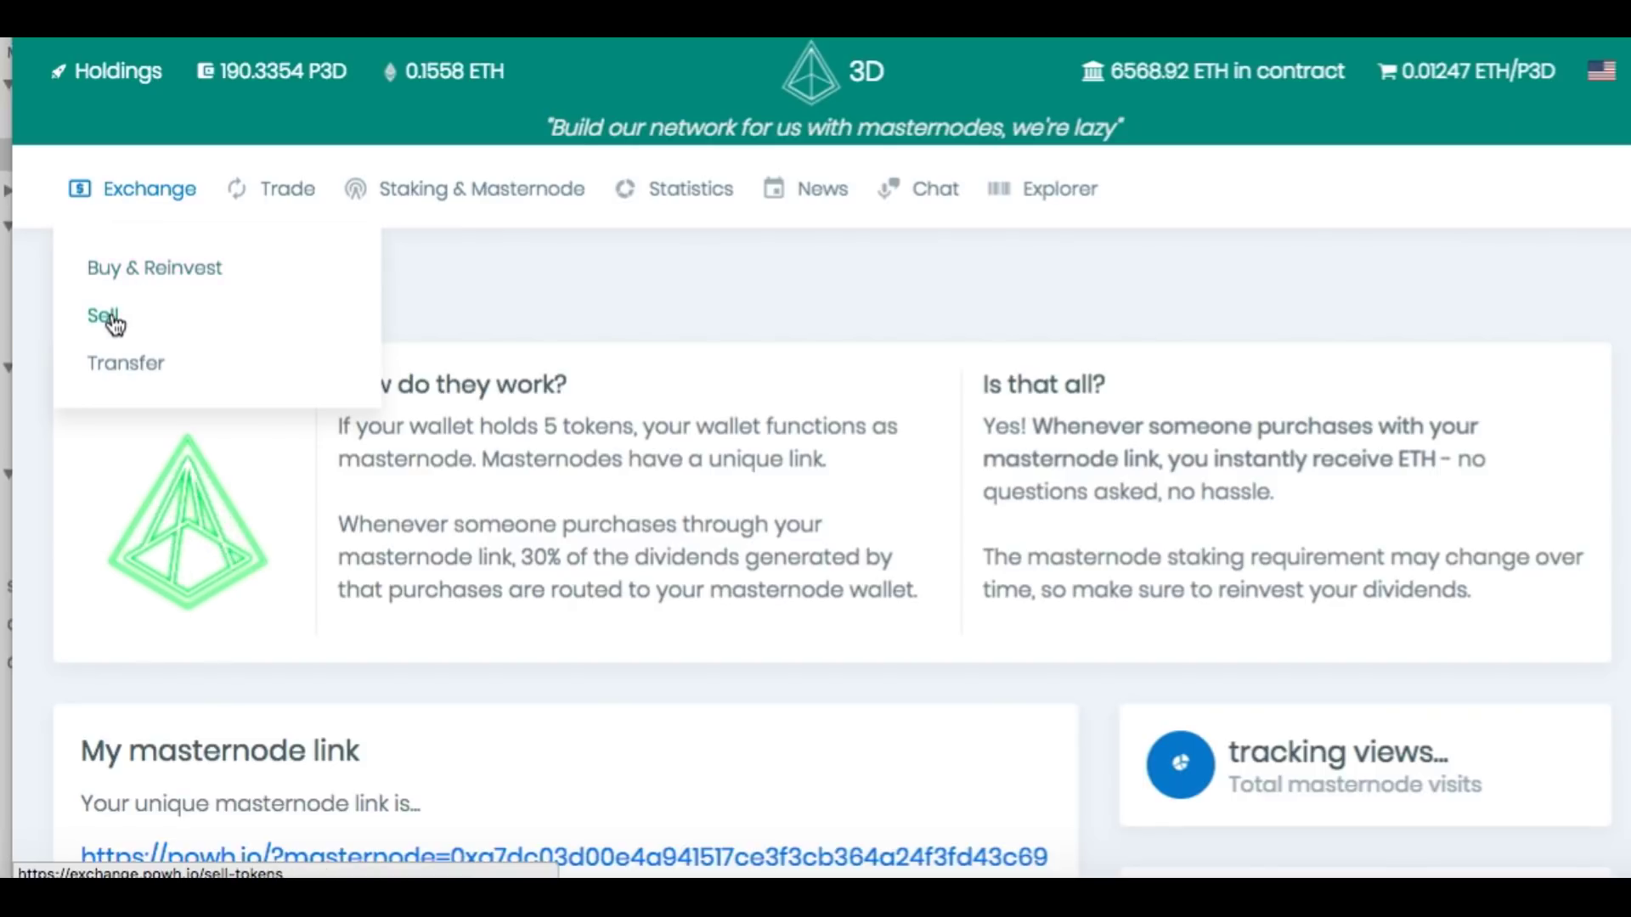
{"action": "mouse_move", "coordinate": [145, 182]}
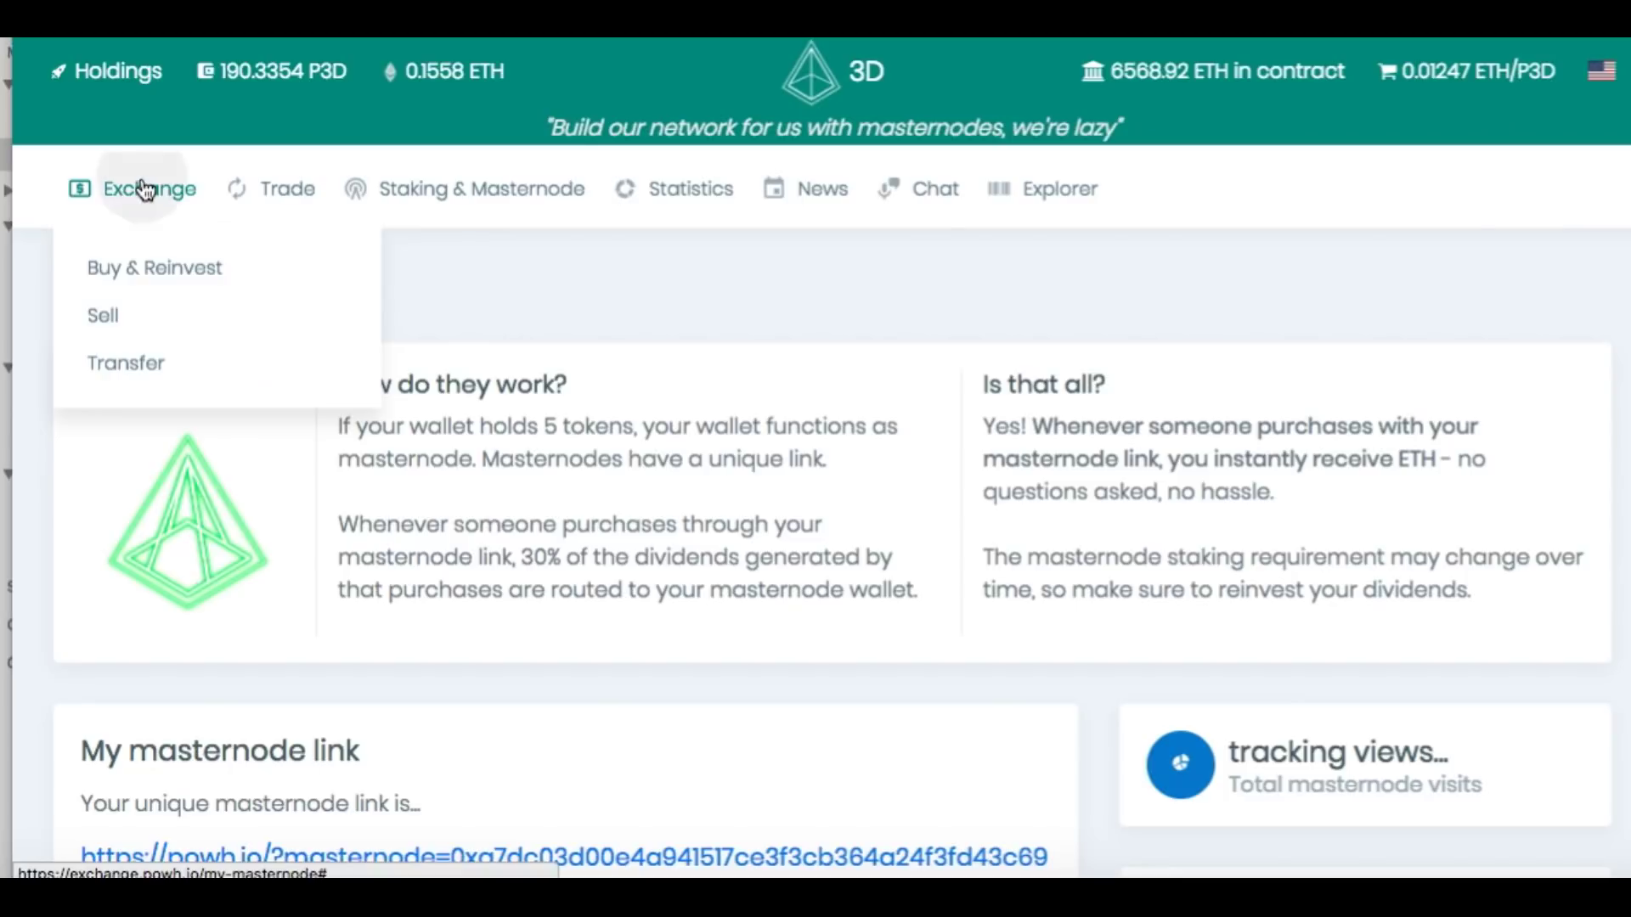
{"action": "left_click", "coordinate": [110, 314]}
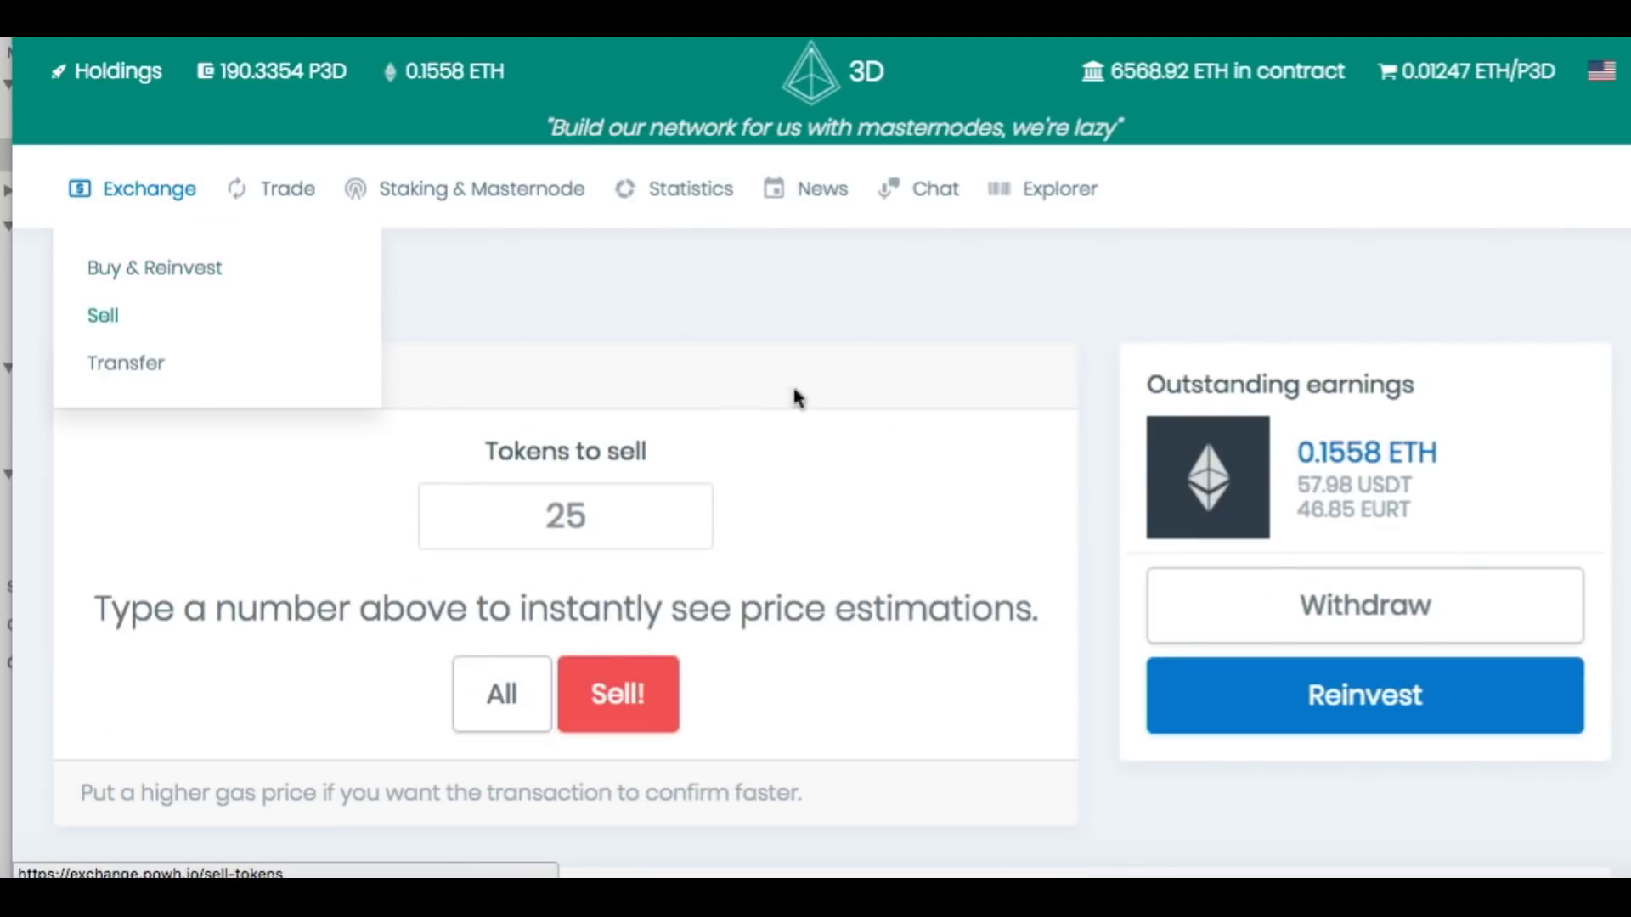
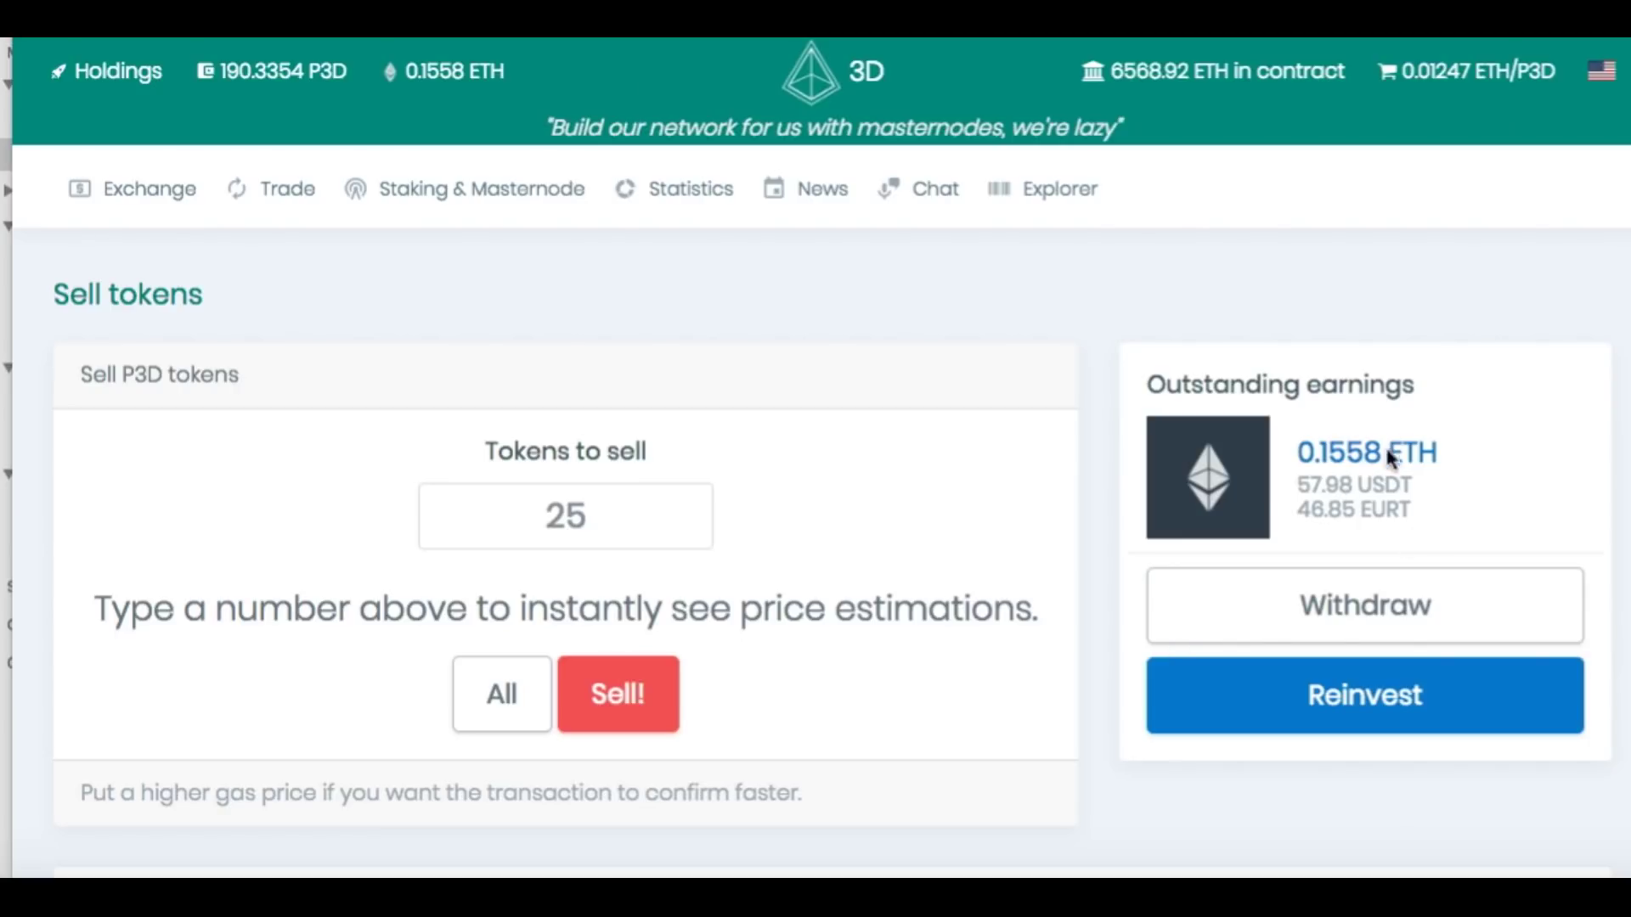
{"action": "left_click", "coordinate": [1364, 712]}
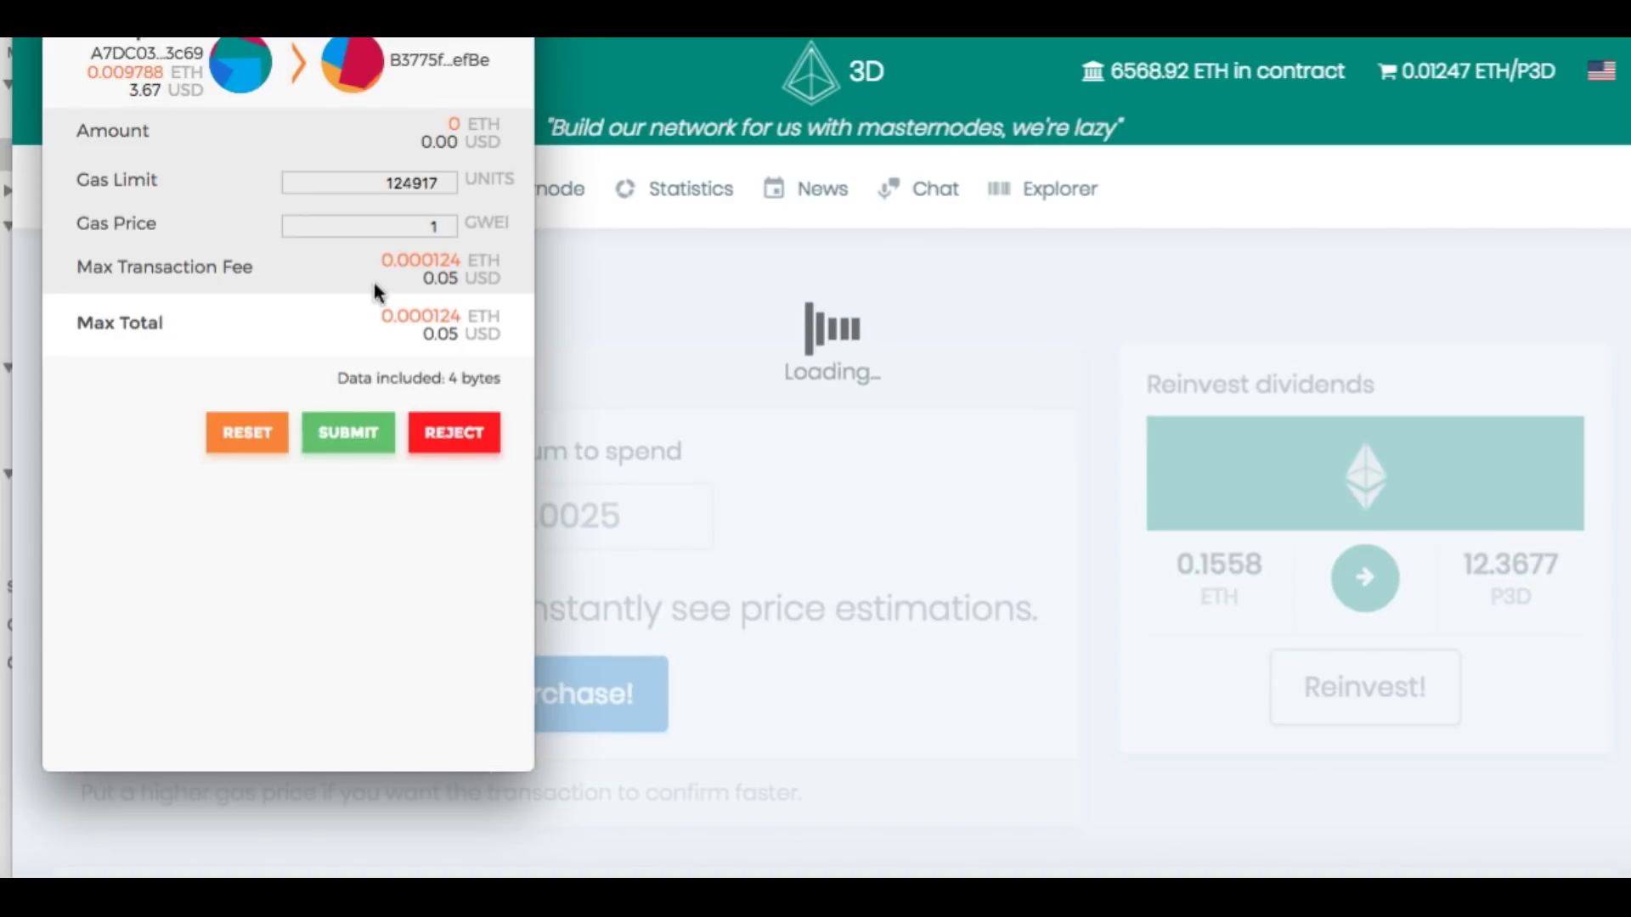
{"action": "left_click", "coordinate": [357, 435]}
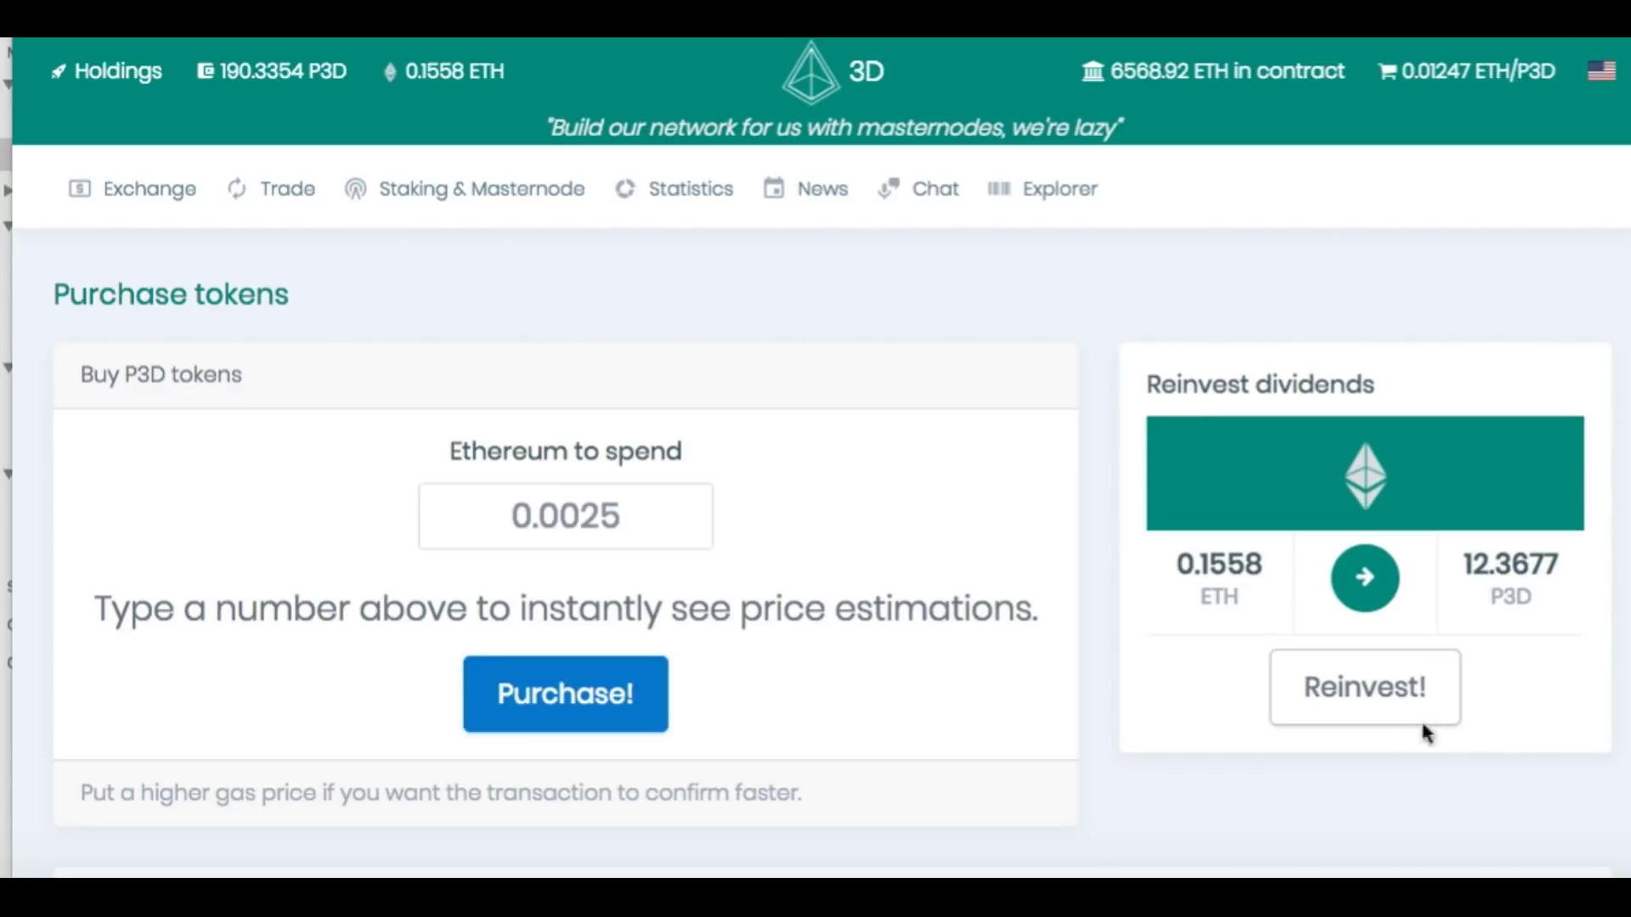
Submit another dividend reinvestment at 2 gwei along with the pending 1 gwei transaction, and refresh the exchange page
{"action": "left_click", "coordinate": [1369, 705]}
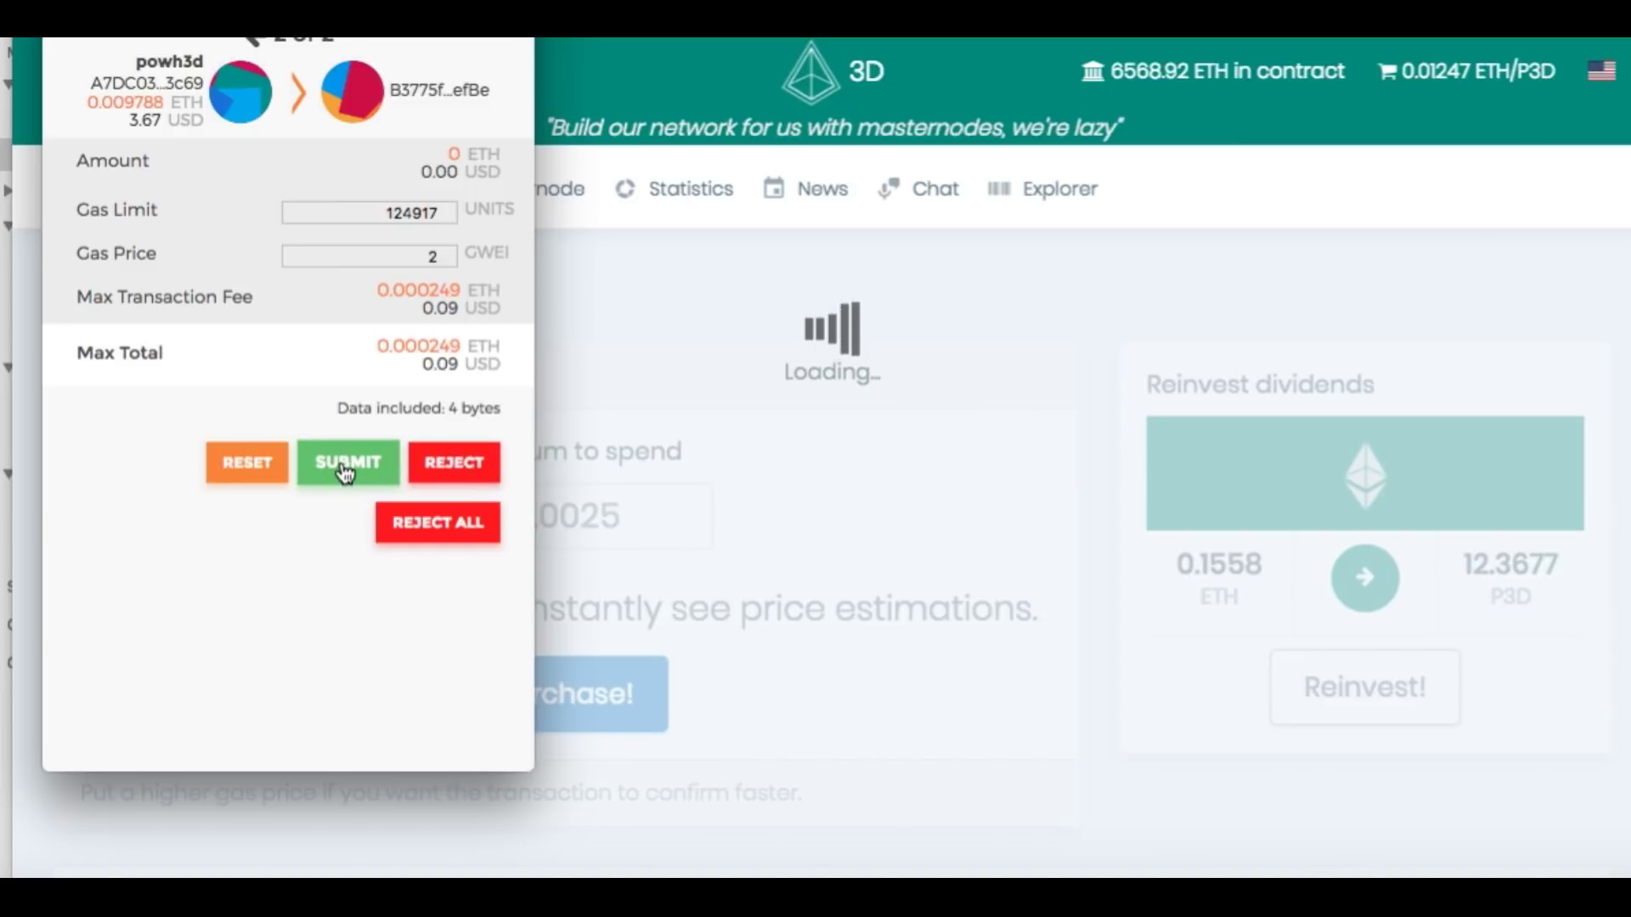
{"action": "left_click", "coordinate": [344, 466]}
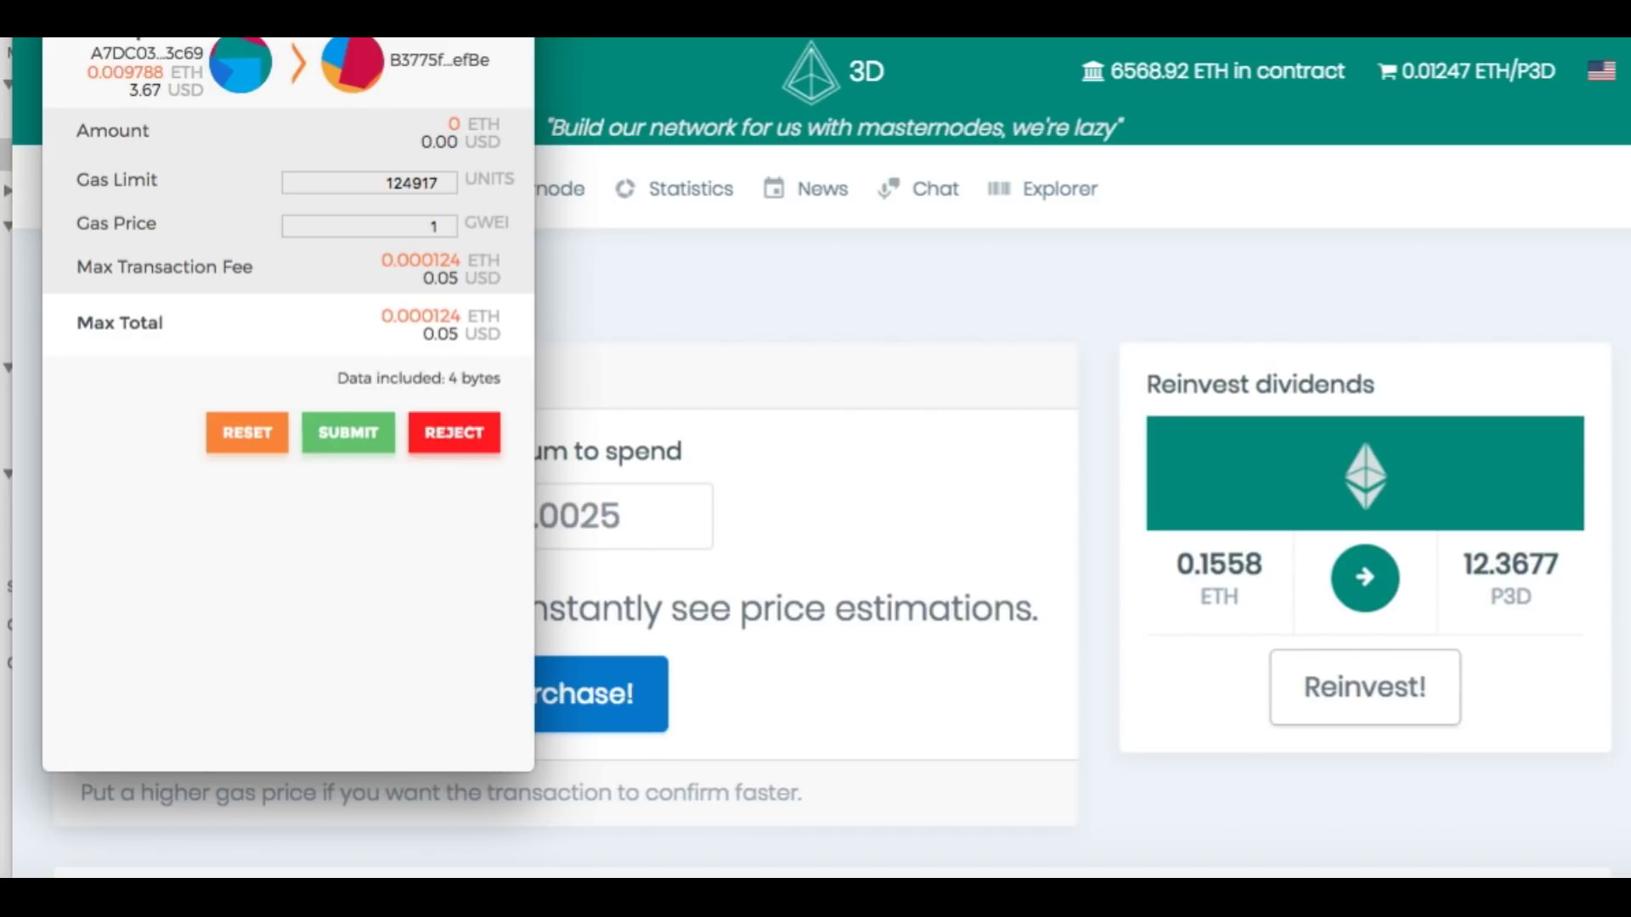
{"action": "left_click", "coordinate": [357, 435]}
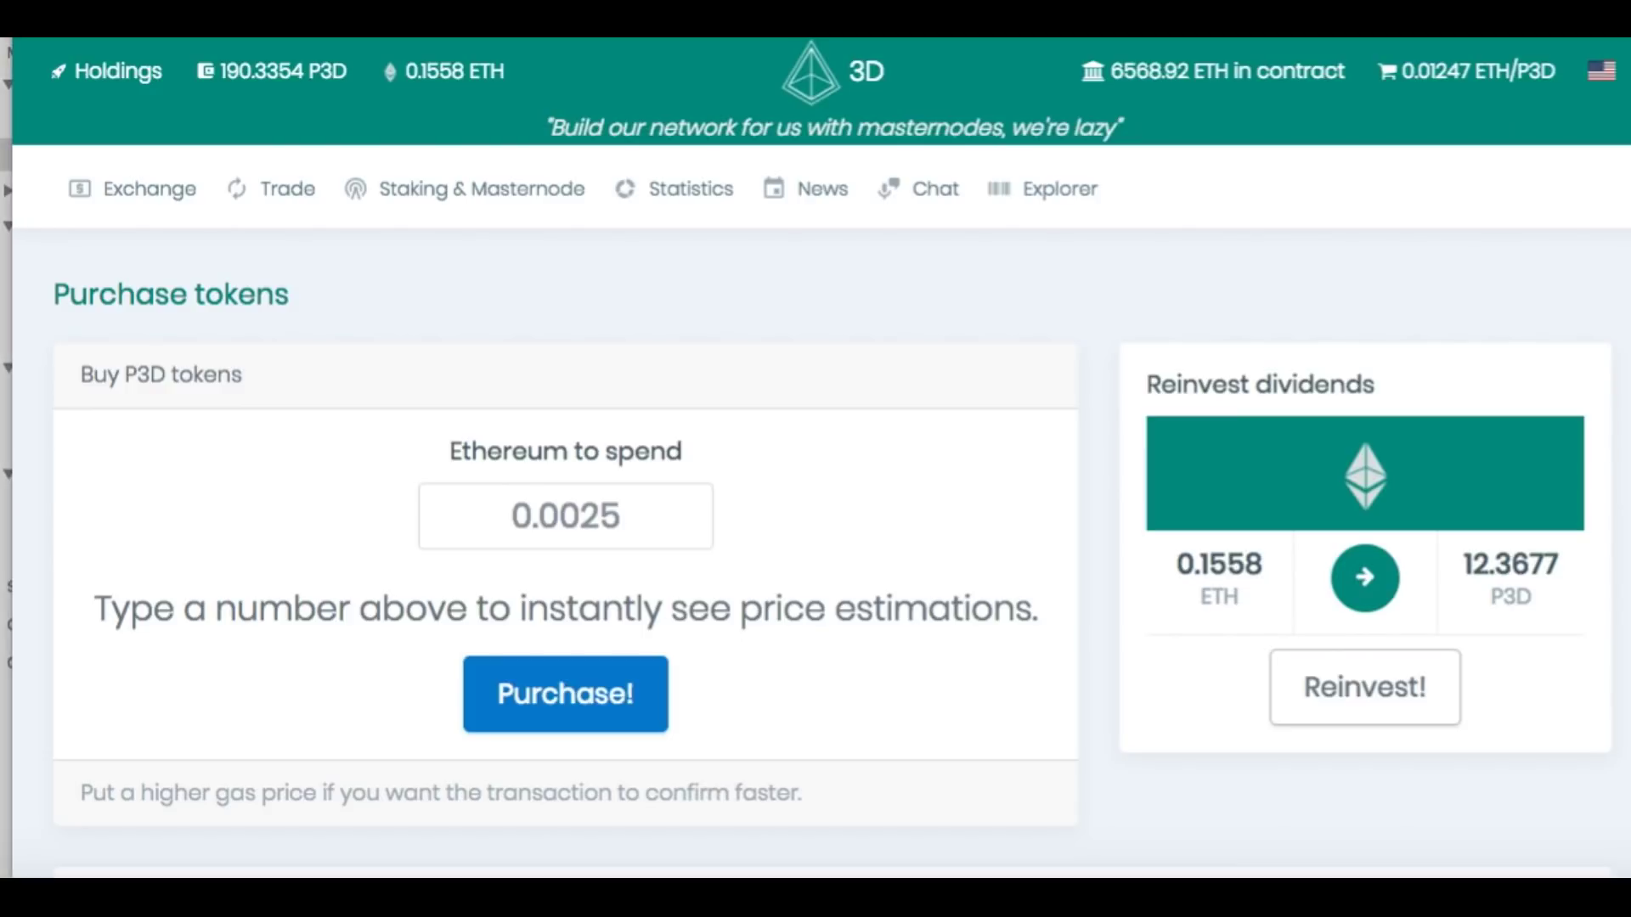
{"action": "key", "text": "F5"}
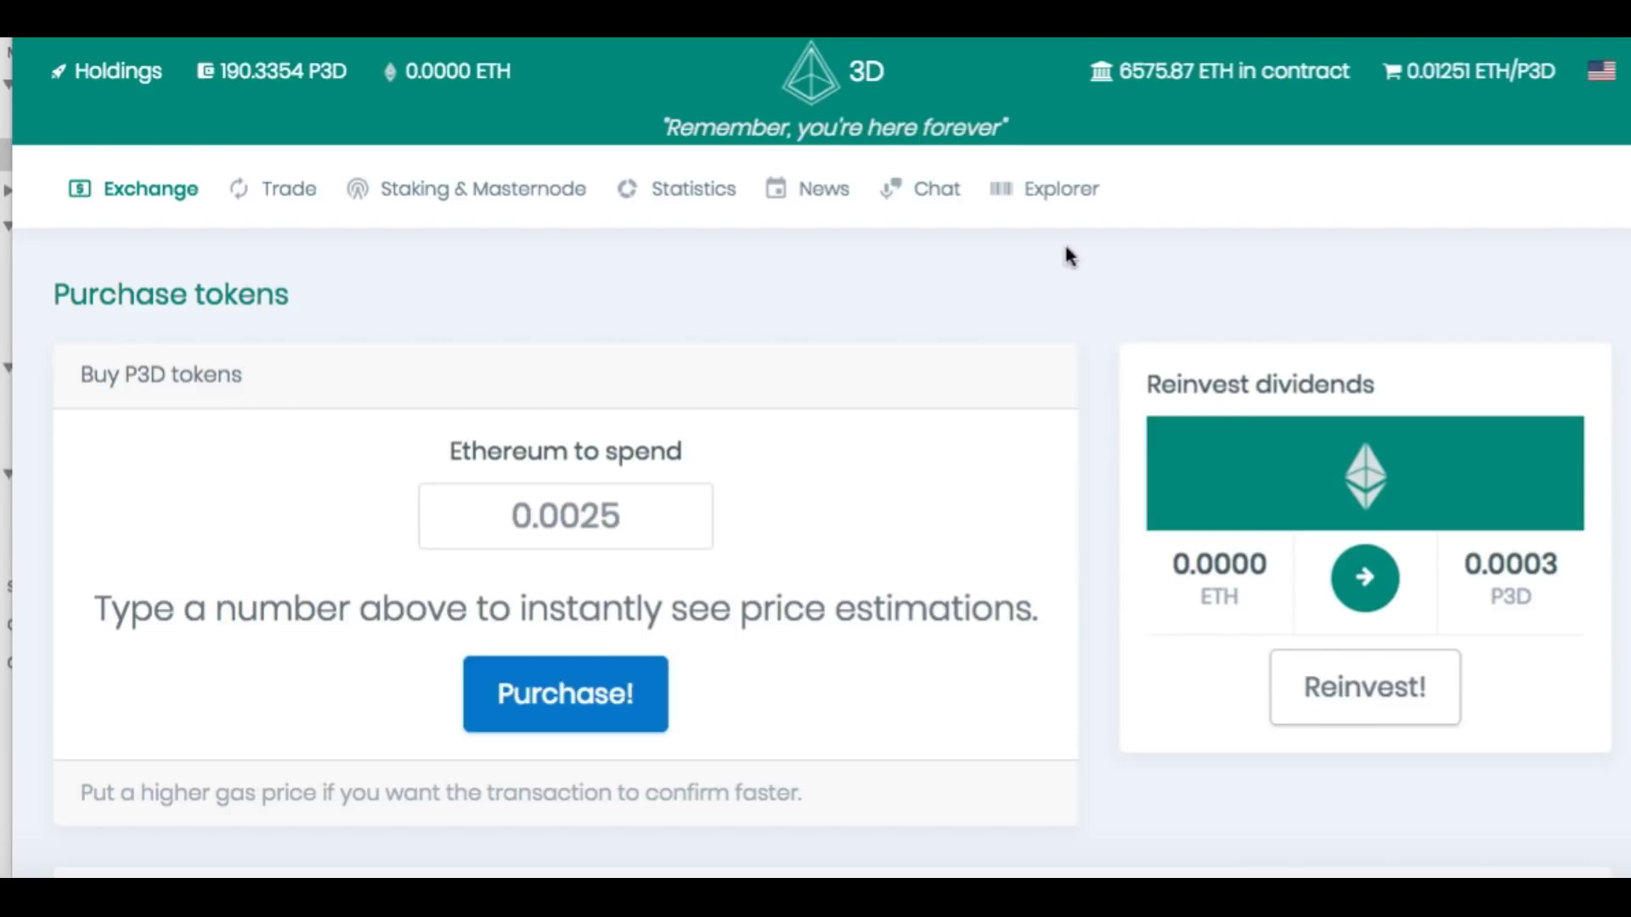
Return to the token selling page, try to withdraw the outstanding earnings, and refresh the page
{"action": "left_click", "coordinate": [118, 194]}
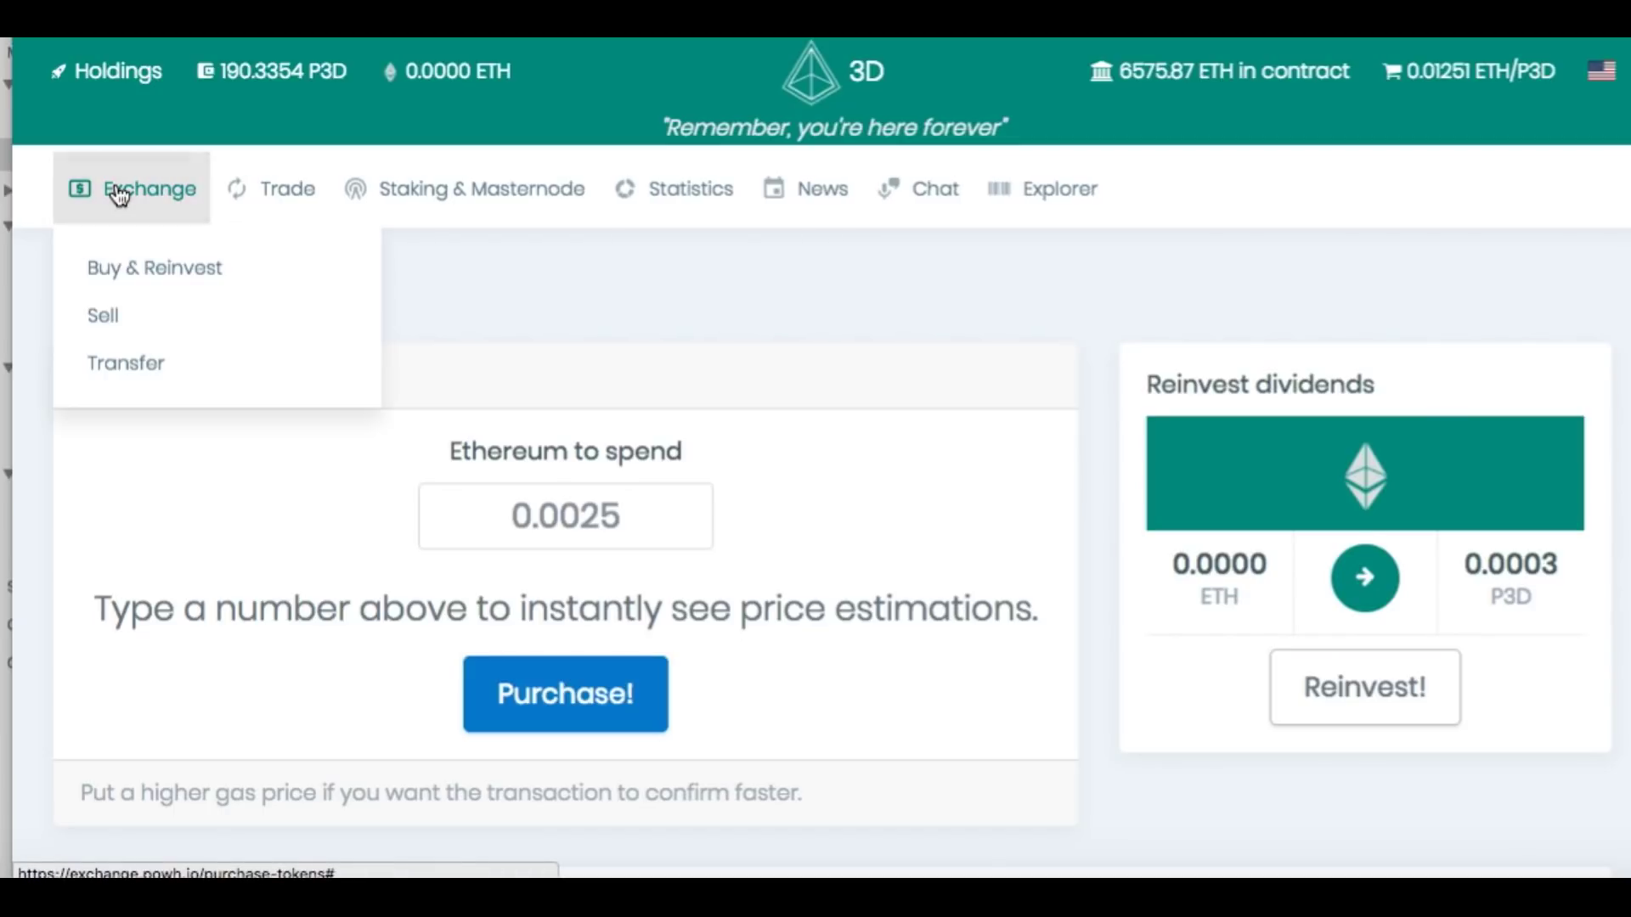
{"action": "left_click", "coordinate": [105, 319]}
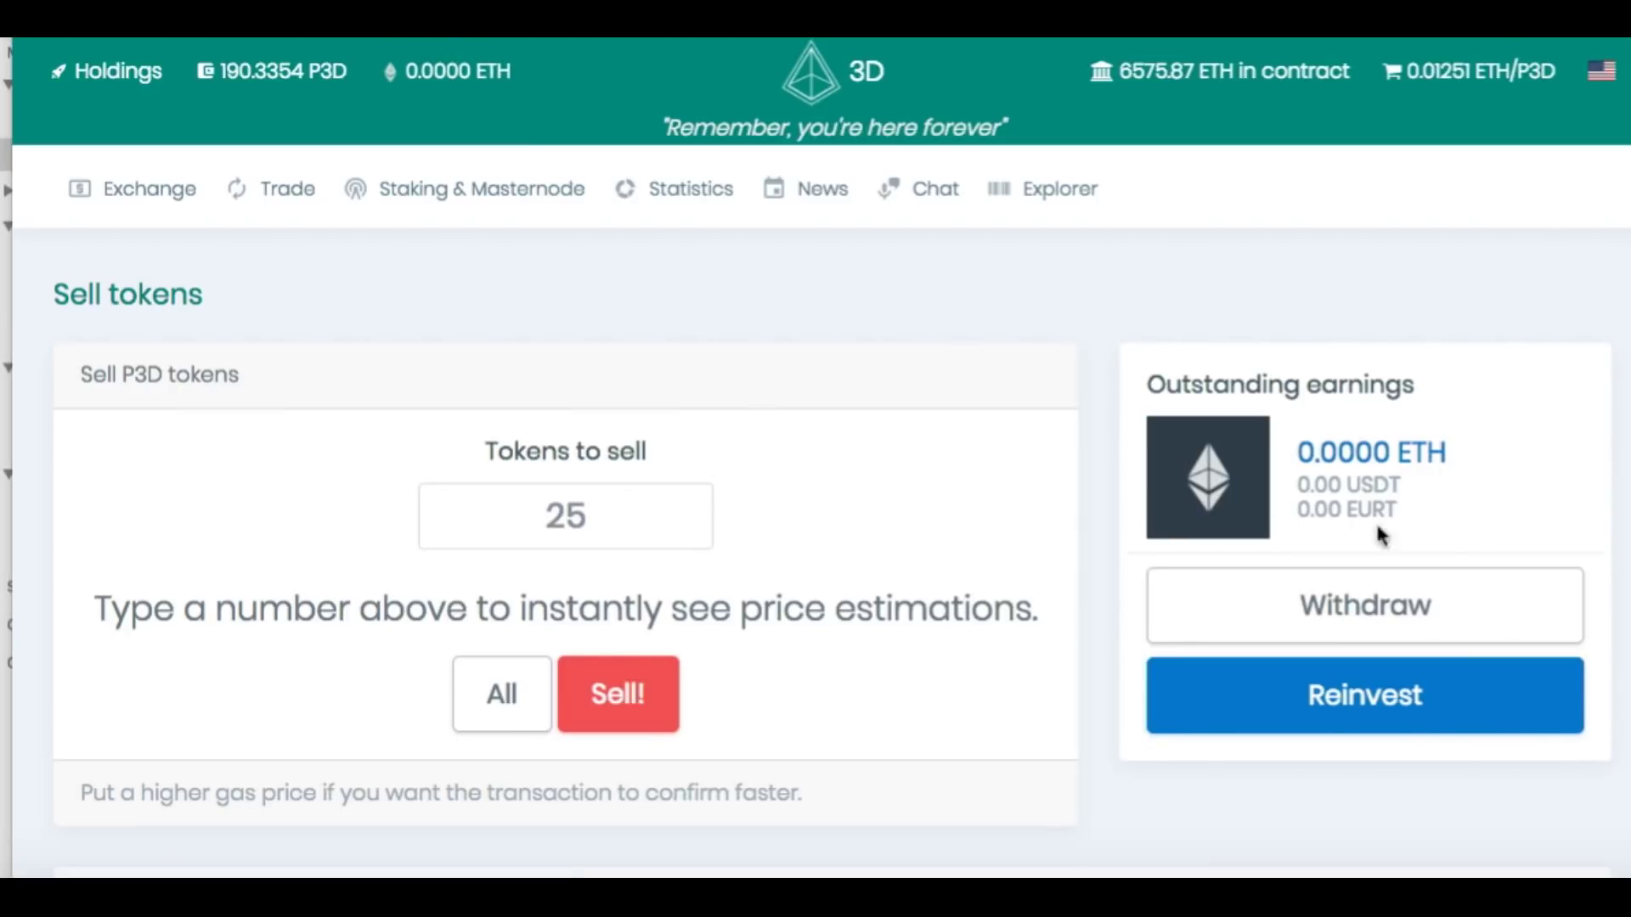
{"action": "left_click", "coordinate": [1355, 605]}
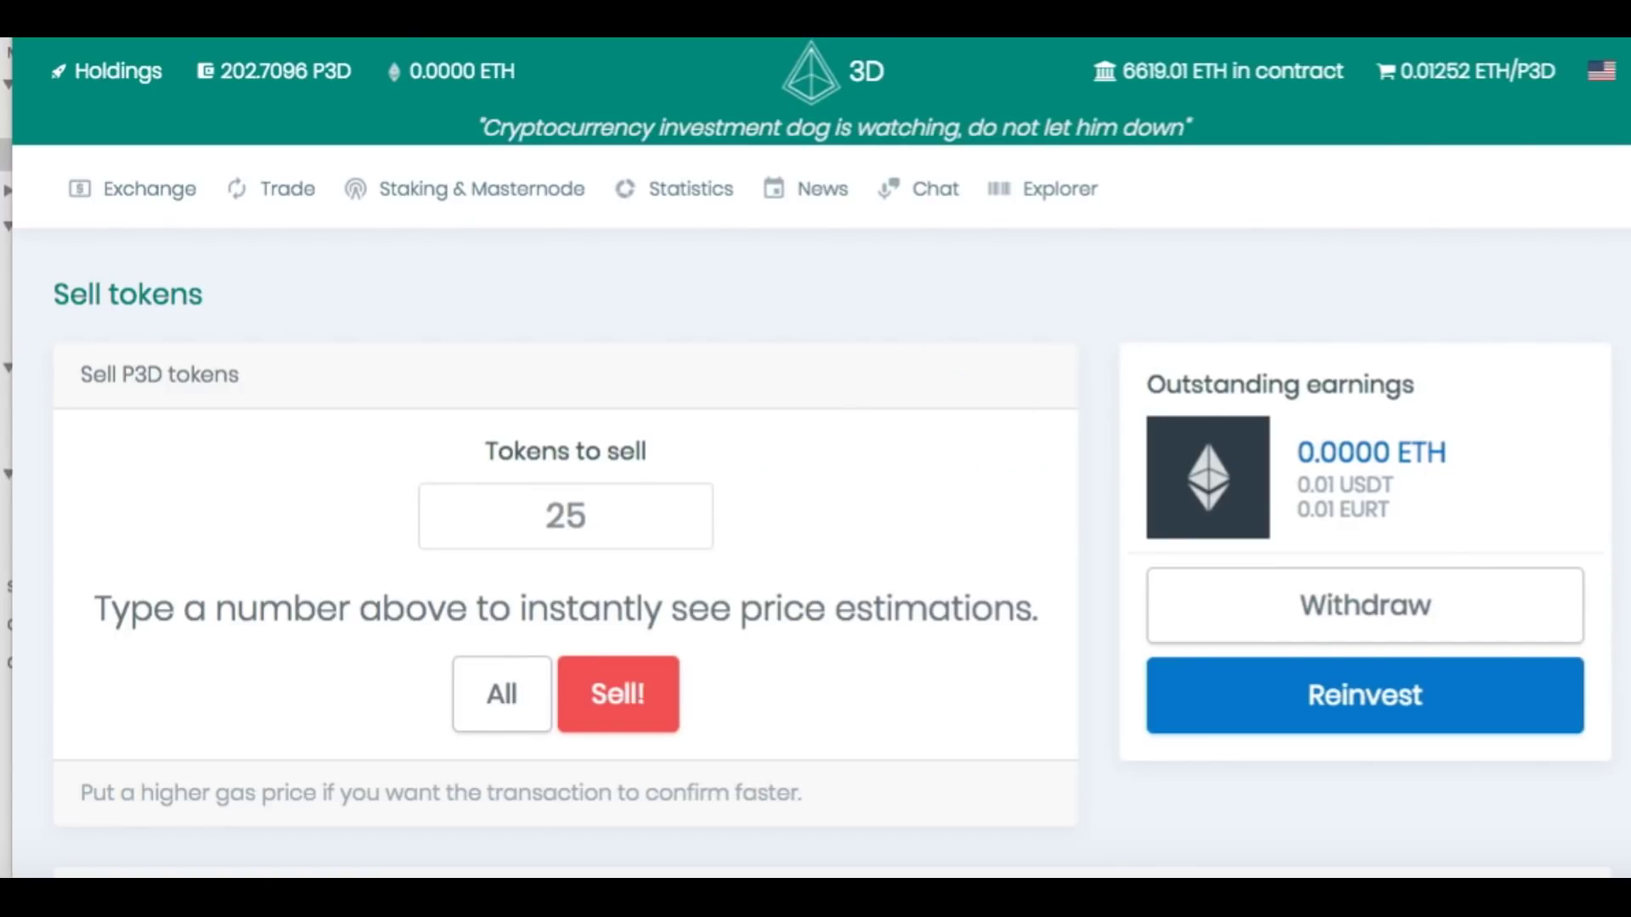
{"action": "key", "text": "F5"}
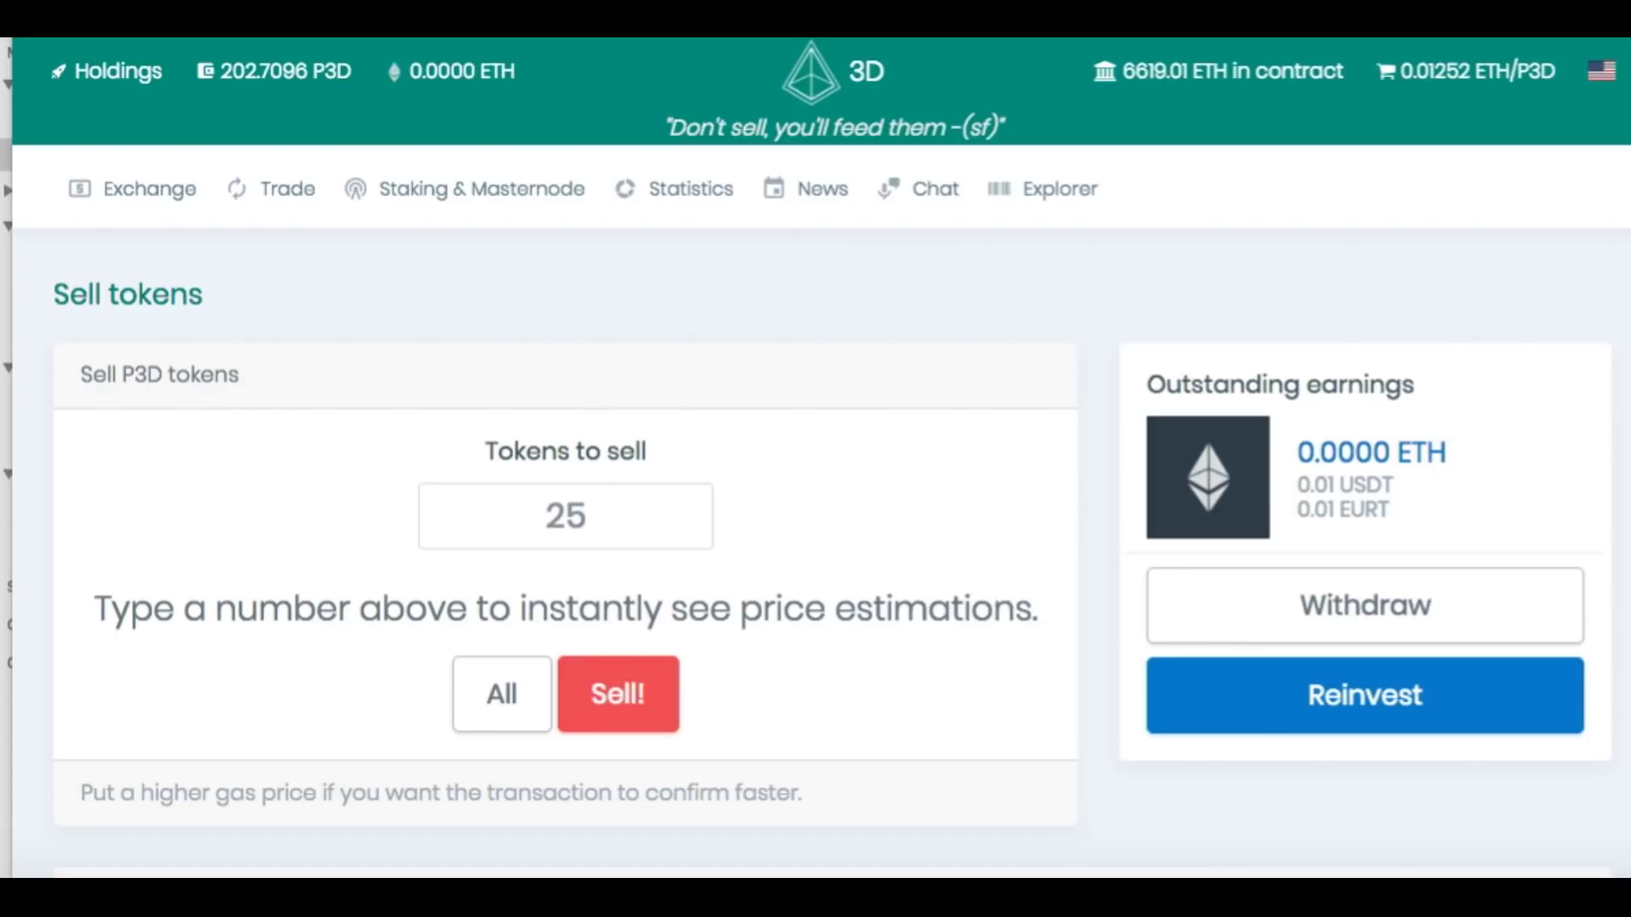
Set the tokens to sell to 1 P3D and request the sale
{"action": "left_click", "coordinate": [573, 515]}
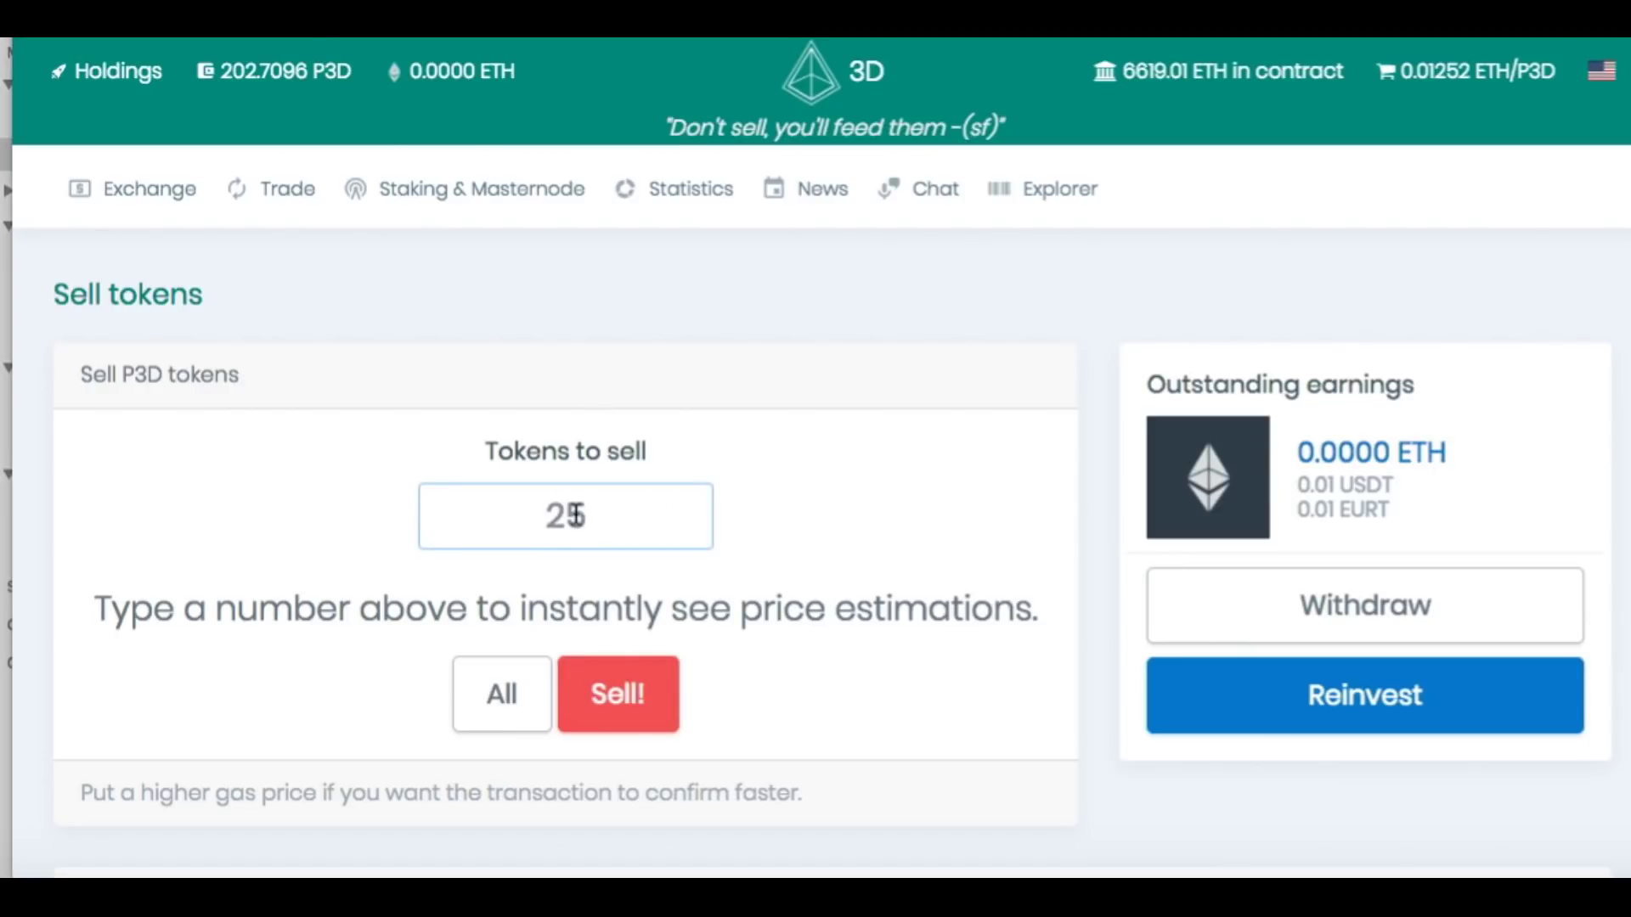
{"action": "type", "text": "1"}
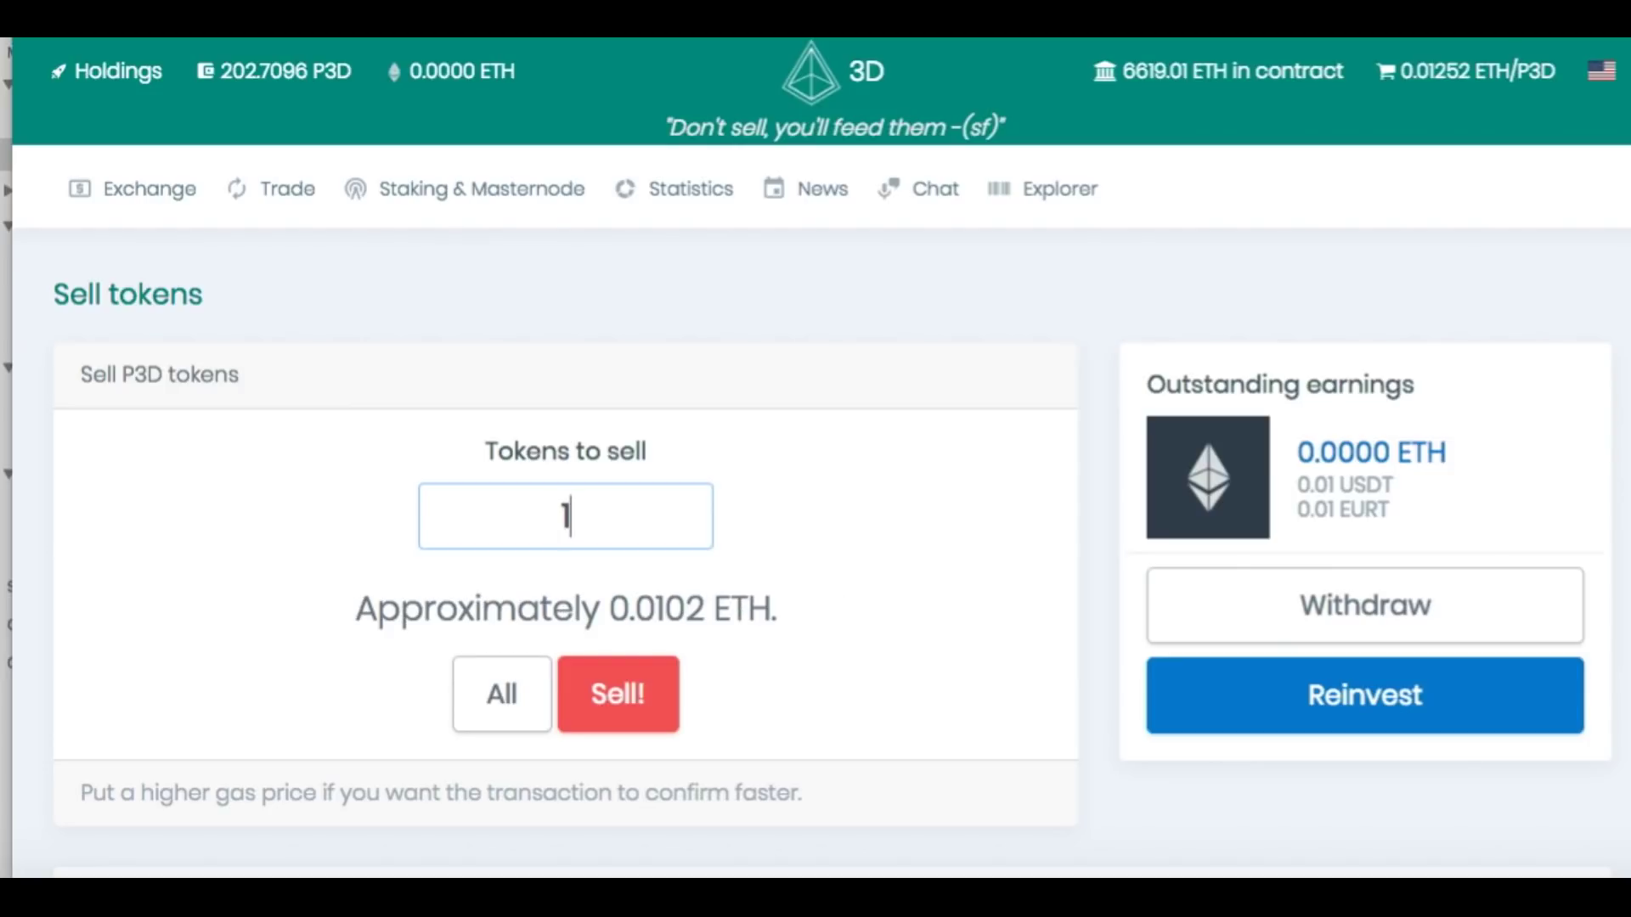
{"action": "left_click", "coordinate": [633, 710]}
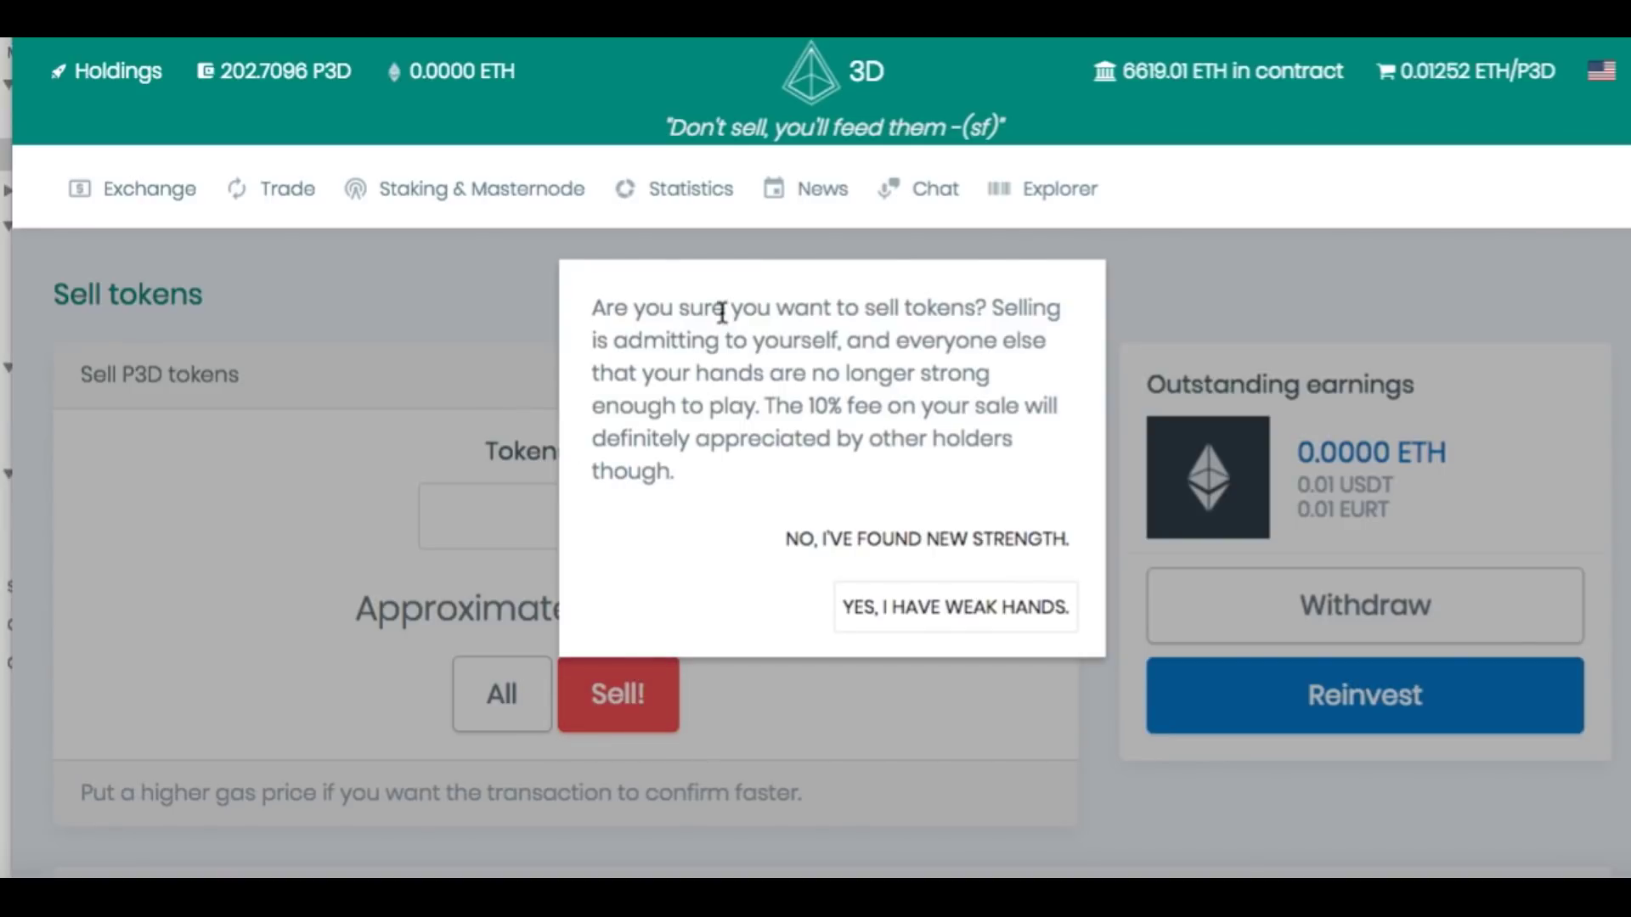